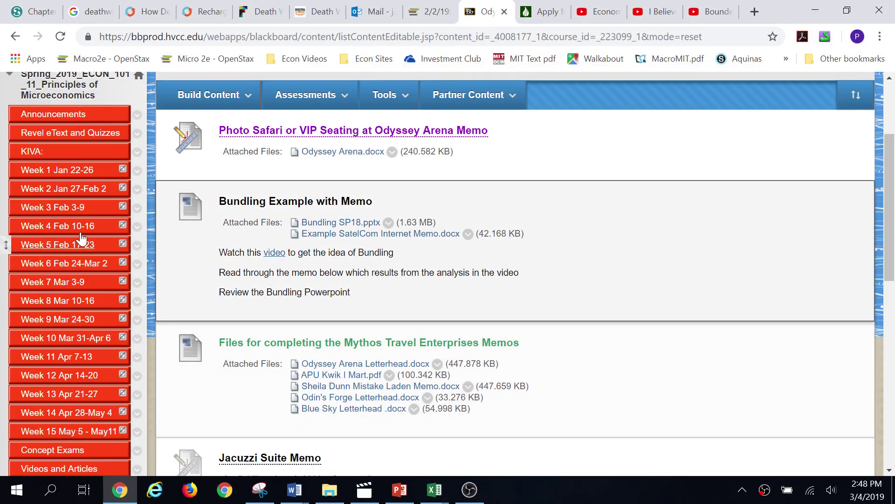
scroll(68, 380, up, 2)
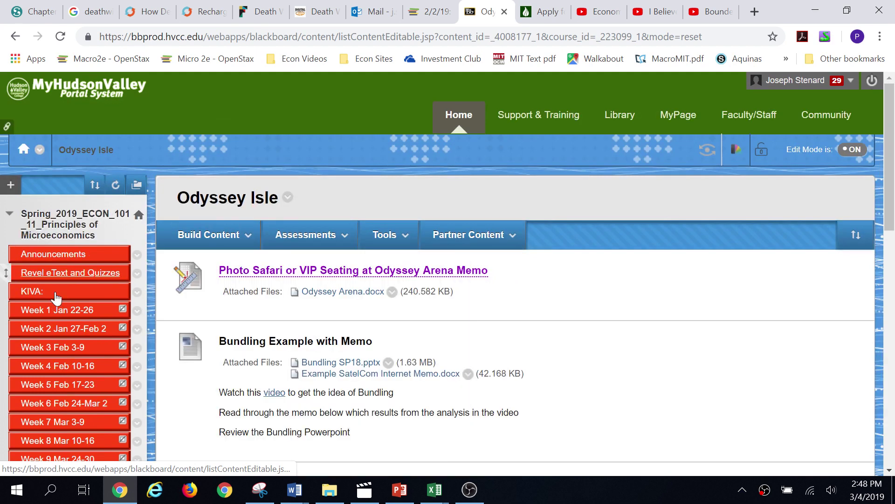
scroll(58, 350, down, 2)
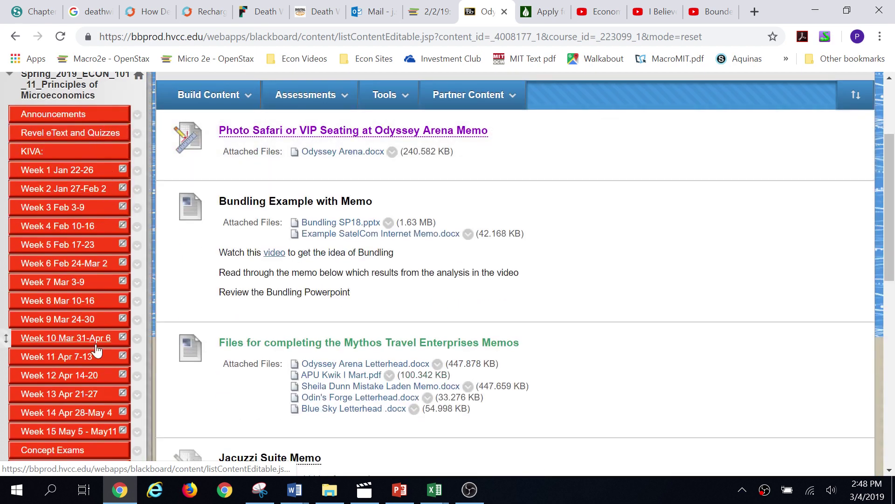
scroll(112, 421, up, 3)
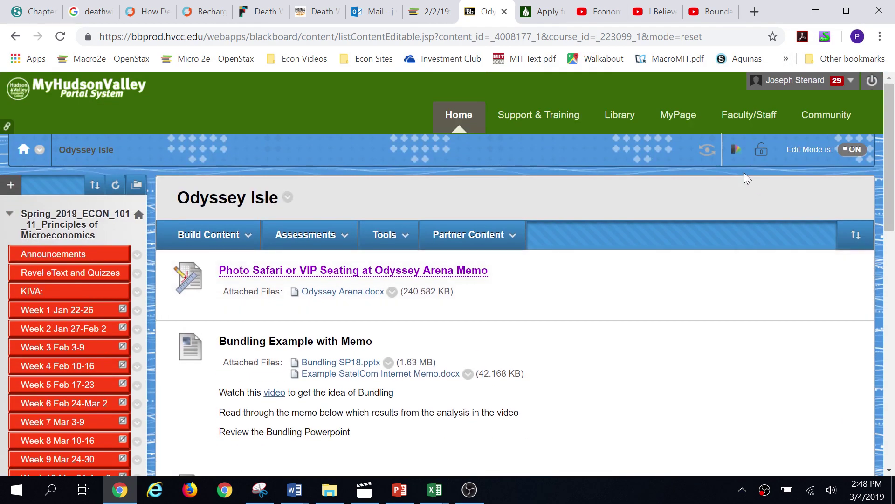
- Preview the Odyssey Isle course as a student and open the Odyssey Arena.docx attachment
click(708, 151)
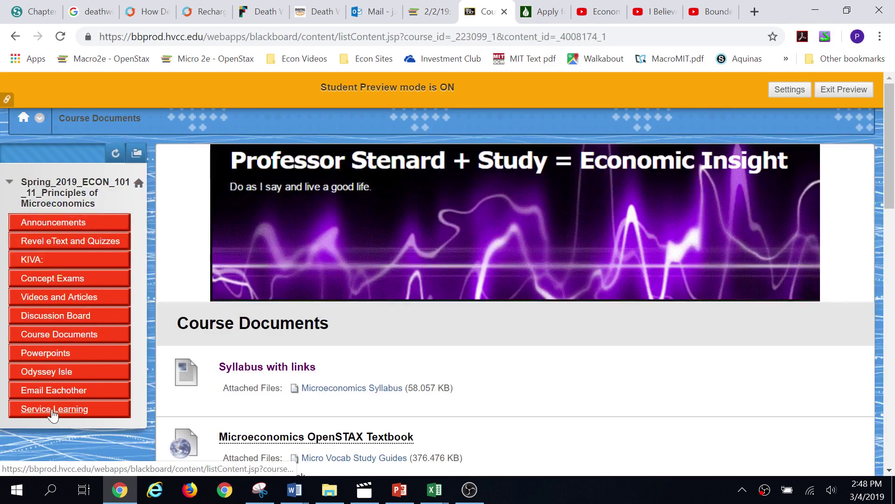
click(37, 378)
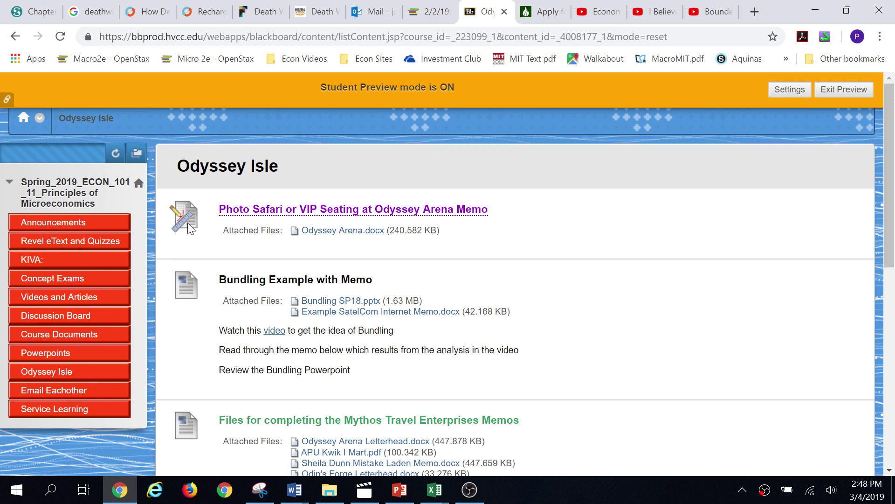
click(316, 233)
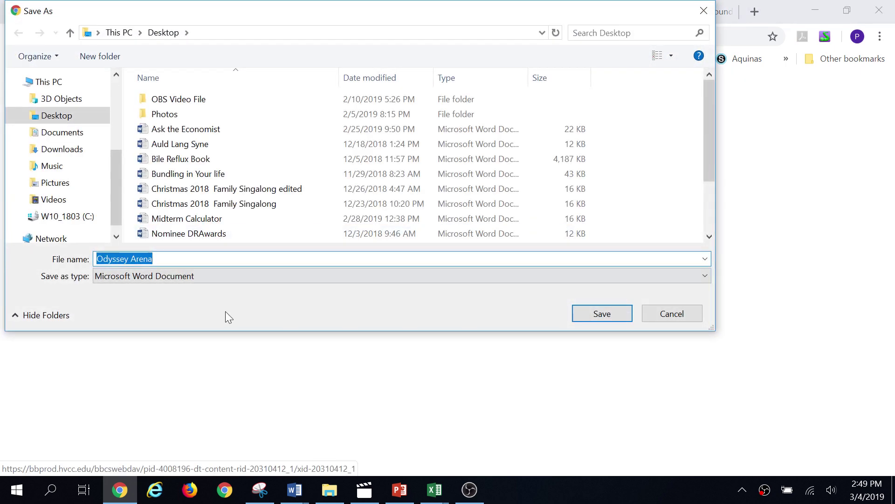
- Save Odyssey Arena.docx to the Desktop and open the download in Word
click(602, 314)
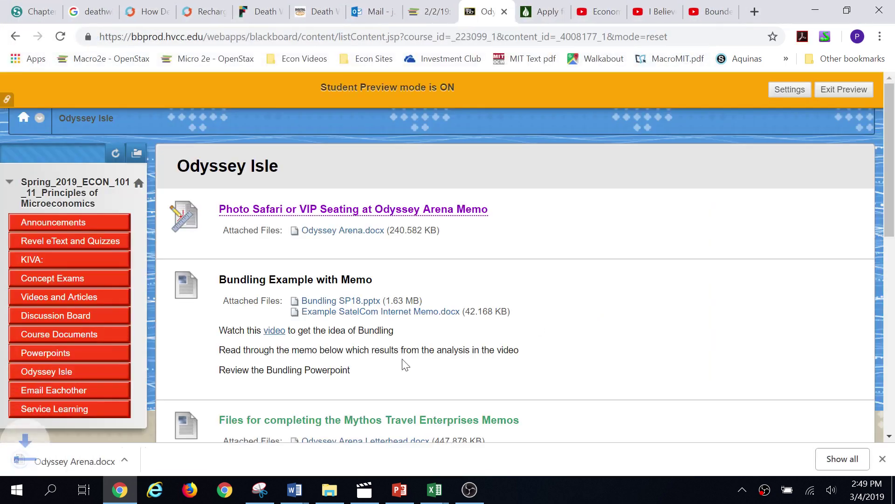
click(146, 460)
click(165, 369)
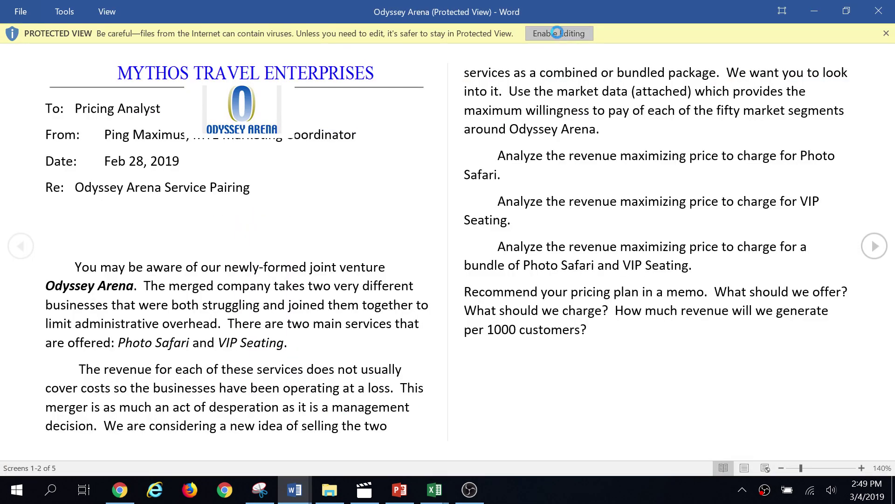
- Enable editing with updated links and cut the partial table after the memo text
click(559, 35)
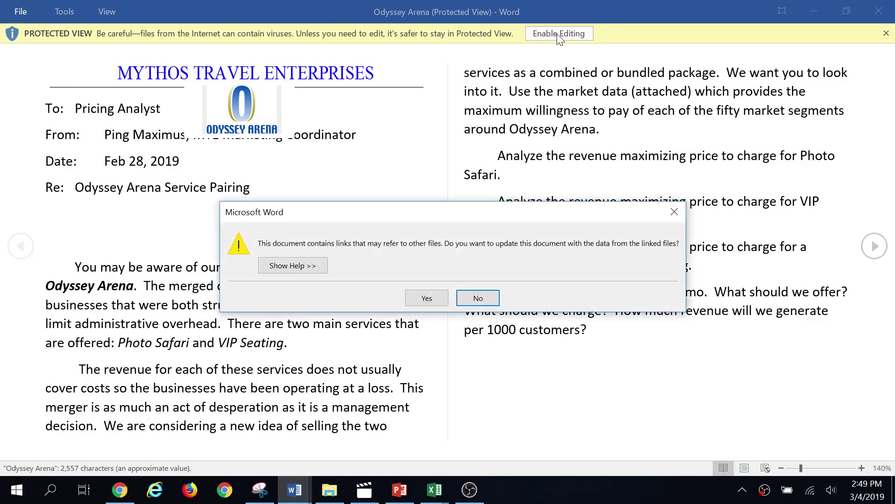
click(425, 298)
scroll(425, 305, down, 3)
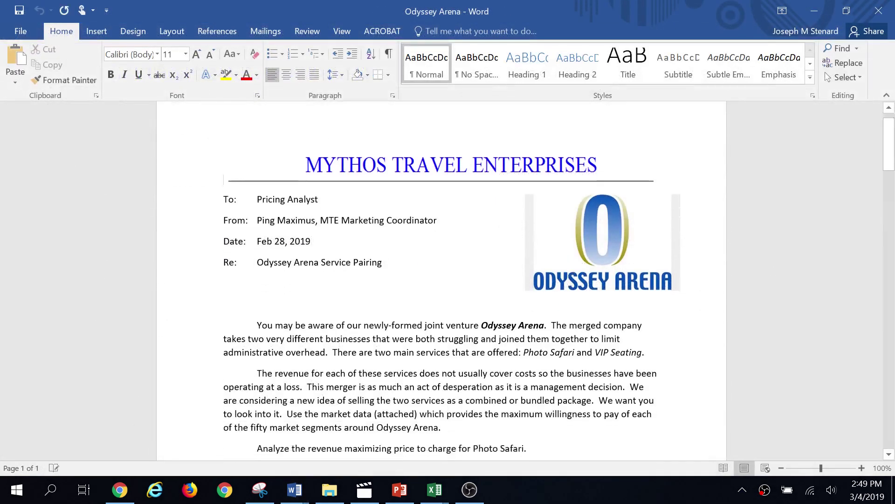
scroll(447, 279, down, 2)
scroll(448, 281, up, 2)
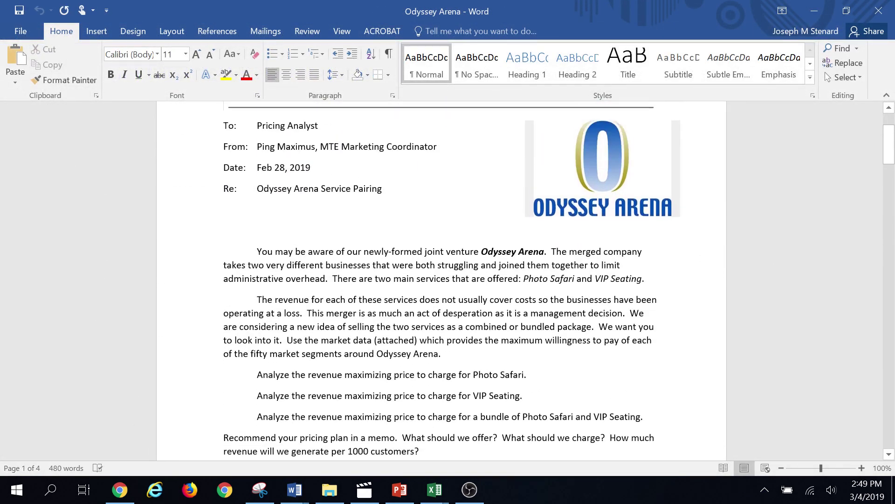
scroll(447, 279, down, 4)
scroll(447, 280, down, 2)
scroll(448, 280, down, 6)
scroll(447, 280, down, 6)
scroll(447, 280, down, 1)
scroll(448, 280, up, 4)
scroll(448, 280, up, 3)
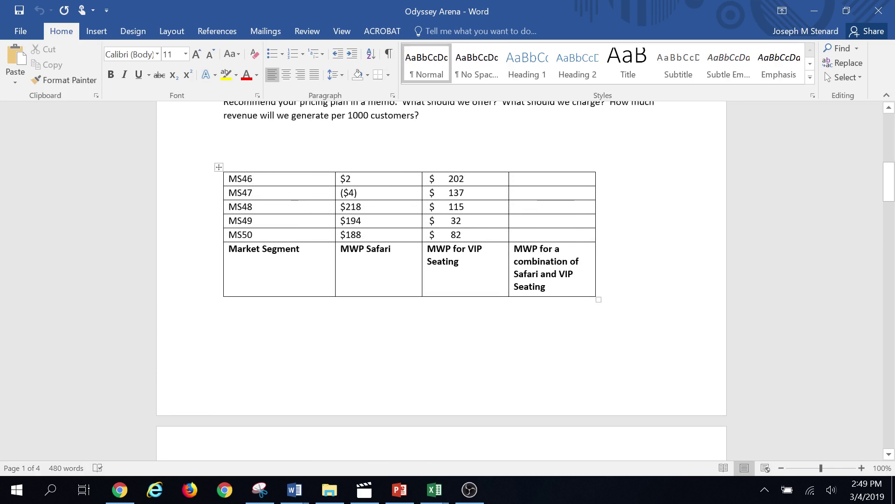
scroll(448, 280, down, 1)
scroll(448, 279, down, 2)
scroll(448, 279, up, 2)
scroll(447, 279, down, 5)
scroll(448, 280, down, 1)
scroll(447, 280, up, 4)
mouse_move(231, 308)
mouse_down()
mouse_move(224, 157)
mouse_move(456, 281)
mouse_up()
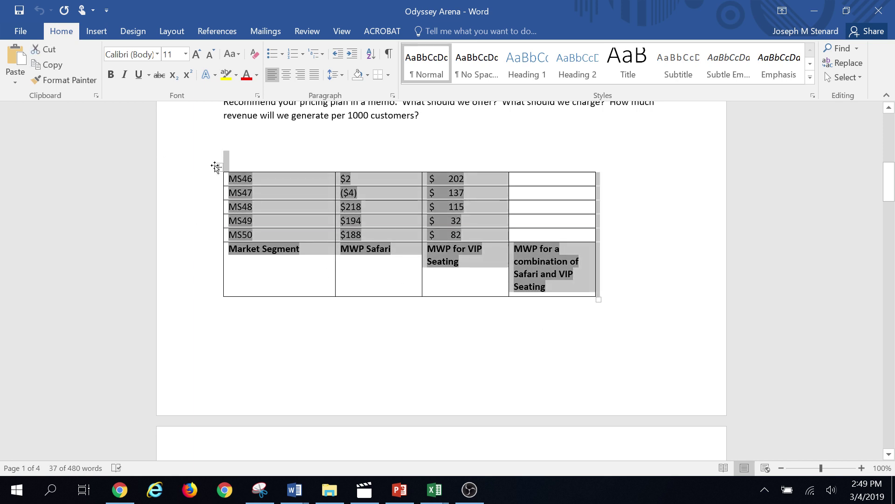
right_click(216, 167)
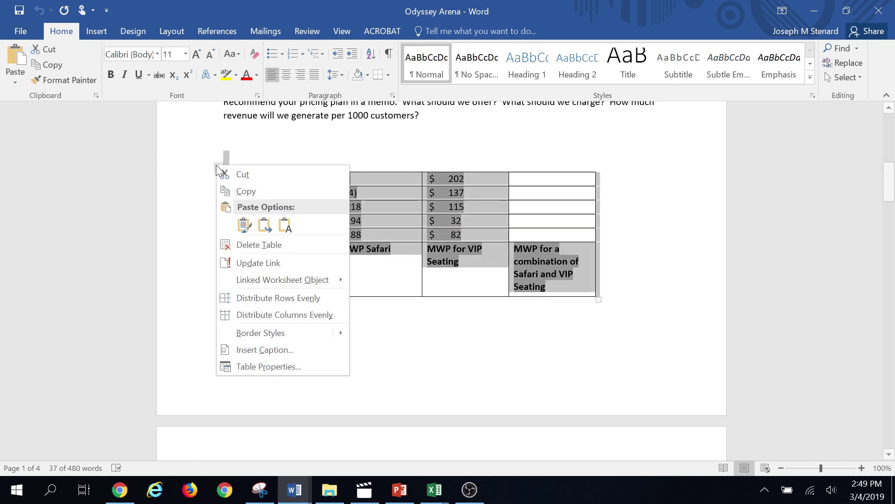
click(241, 175)
scroll(310, 203, down, 5)
scroll(448, 280, down, 5)
scroll(448, 280, down, 3)
scroll(447, 280, down, 7)
scroll(448, 280, down, 5)
scroll(448, 280, down, 3)
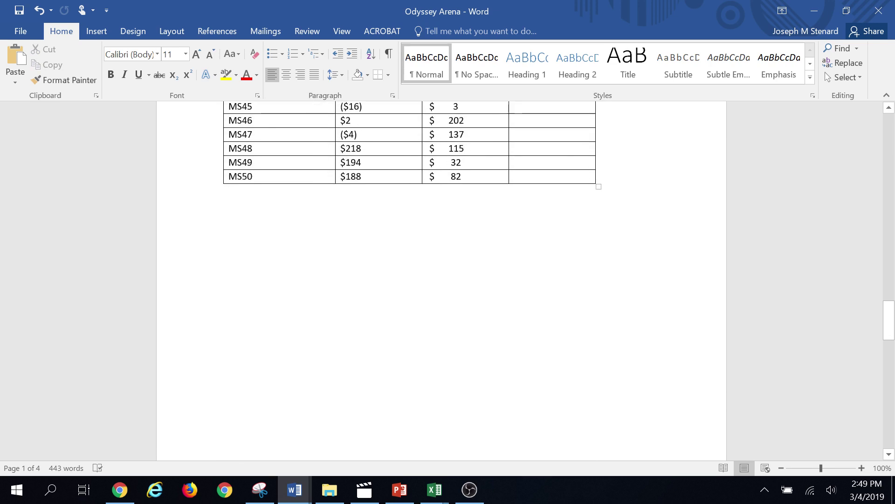
scroll(448, 280, down, 1)
scroll(448, 280, down, 3)
scroll(455, 330, down, 1)
scroll(455, 328, down, 1)
scroll(455, 329, down, 1)
scroll(454, 329, down, 4)
scroll(455, 329, down, 5)
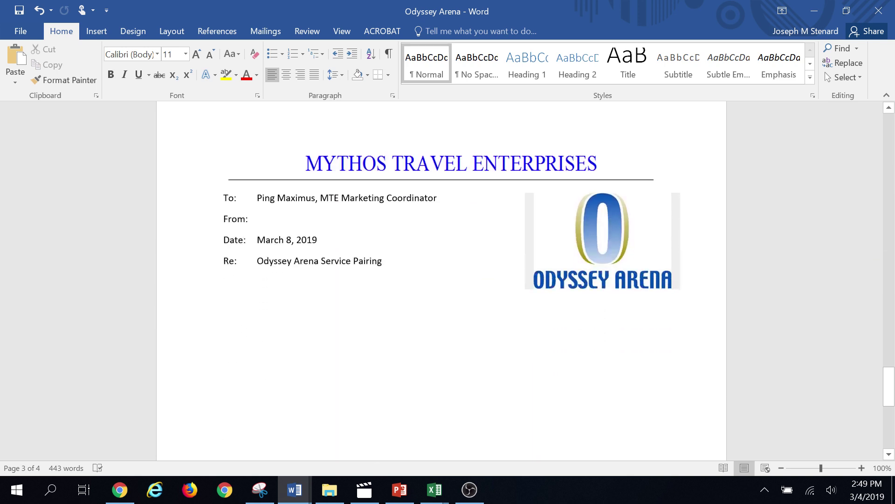
scroll(455, 329, down, 1)
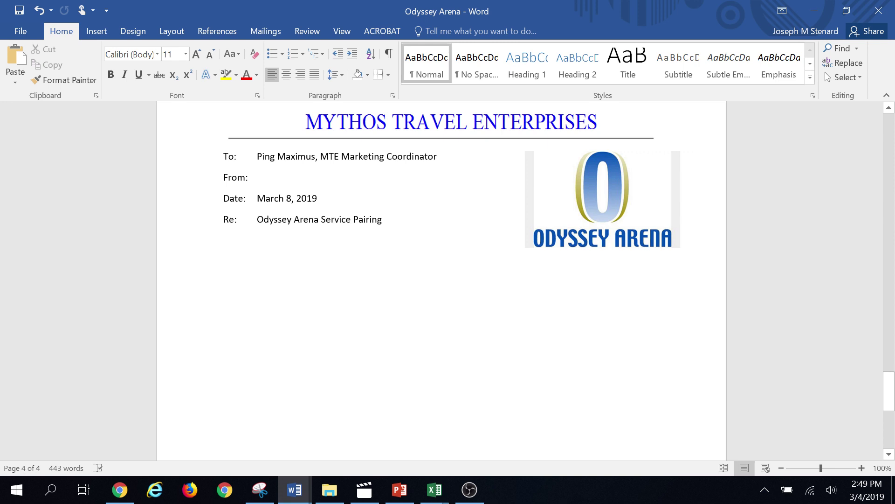
scroll(455, 315, up, 3)
scroll(455, 316, up, 3)
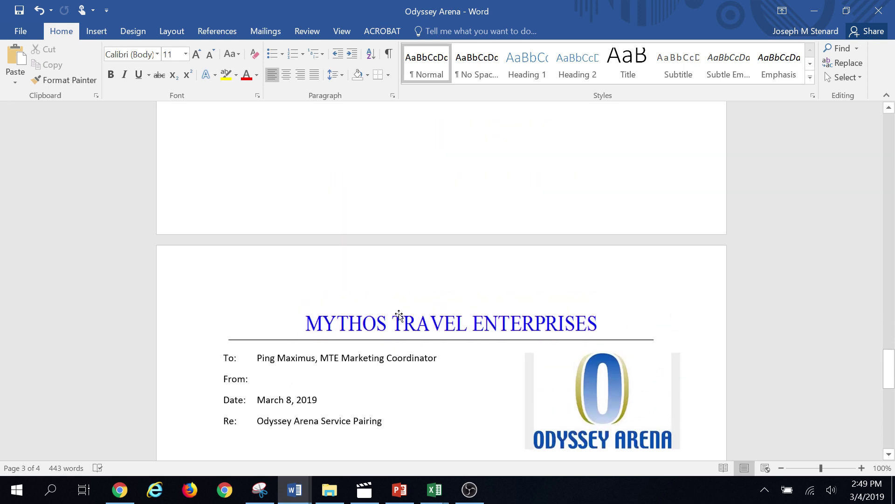
scroll(455, 315, up, 5)
scroll(399, 257, up, 5)
scroll(399, 256, up, 4)
scroll(399, 256, up, 7)
scroll(399, 256, up, 5)
scroll(369, 263, up, 1)
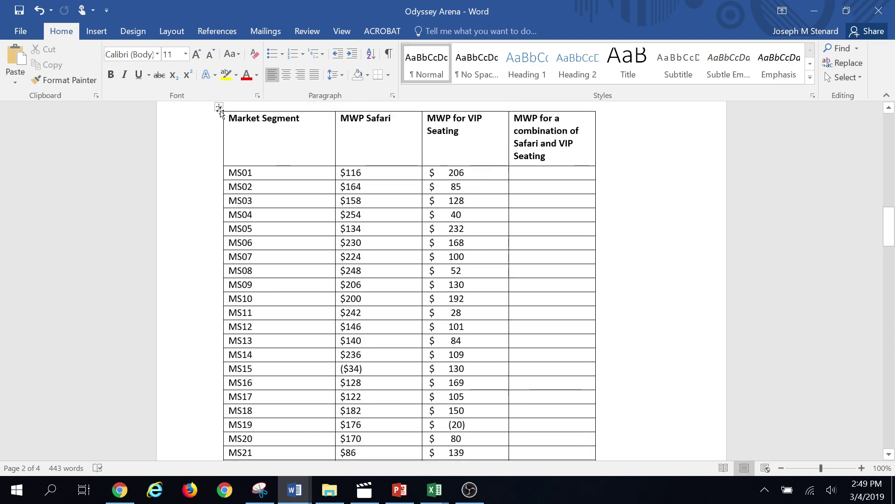
- Copy the Market Segment table and switch to the Intro Survey workbook in Excel
click(218, 107)
right_click(292, 154)
click(313, 183)
click(434, 490)
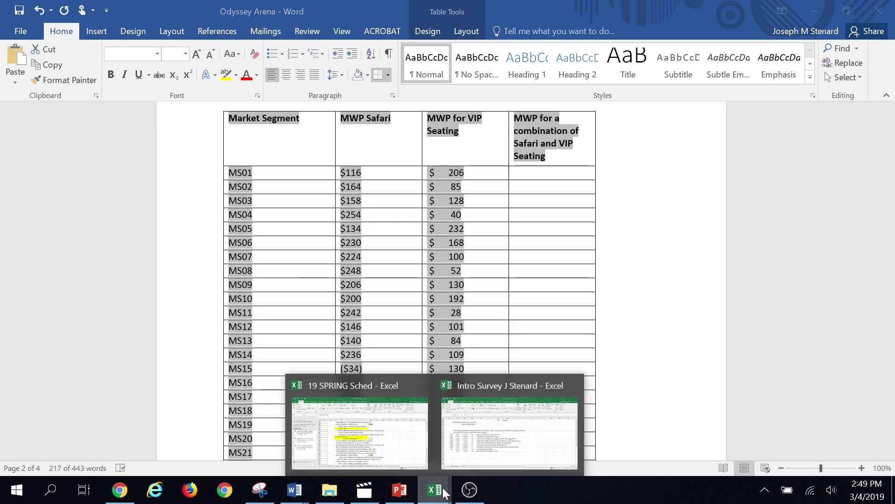
click(530, 455)
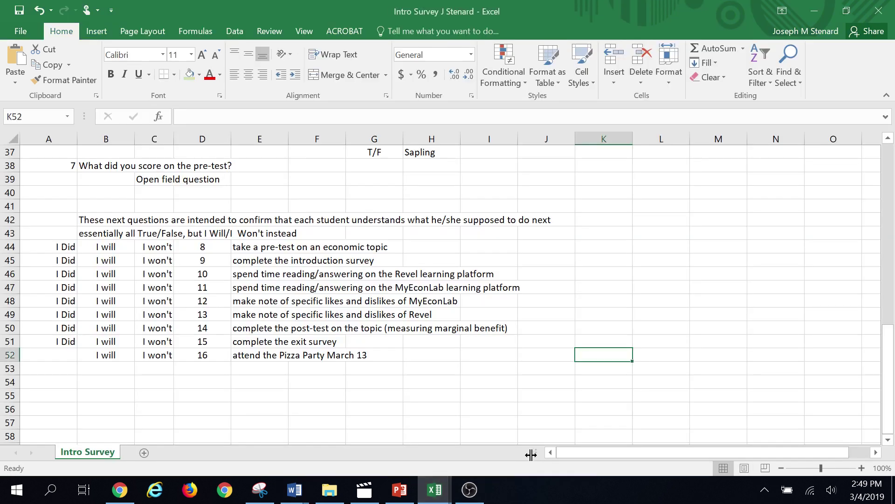
click(144, 453)
right_click(35, 158)
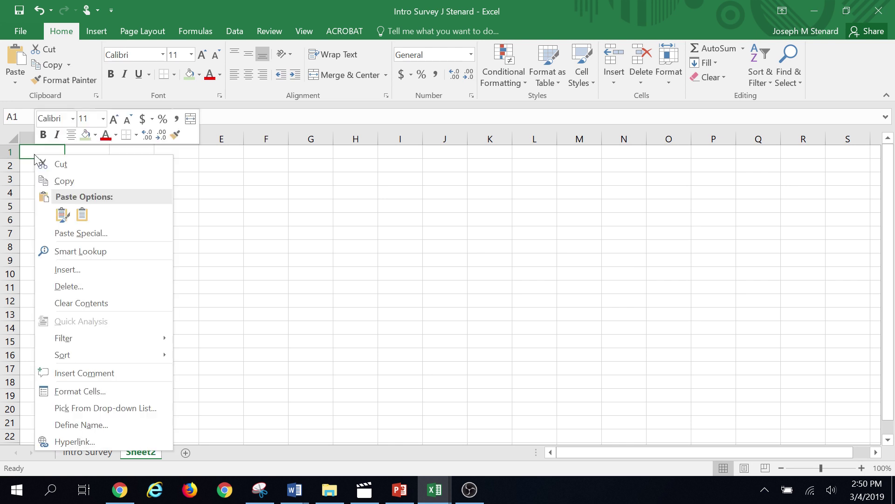
click(62, 214)
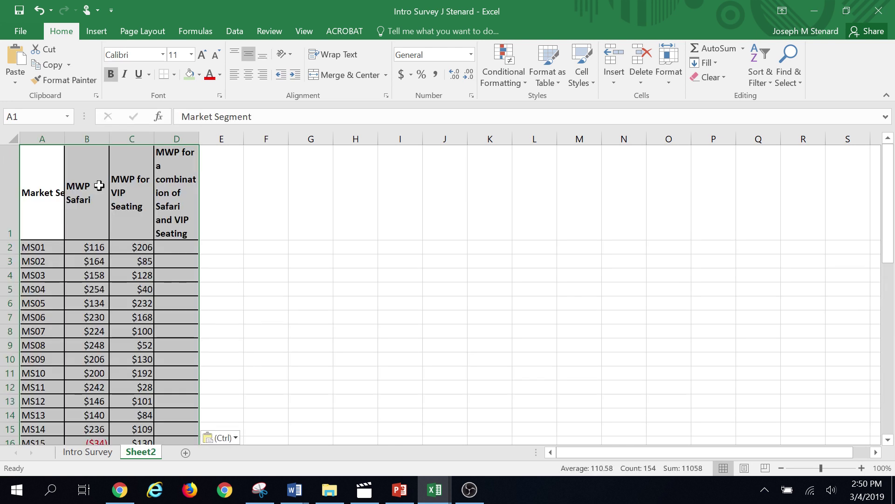
click(13, 137)
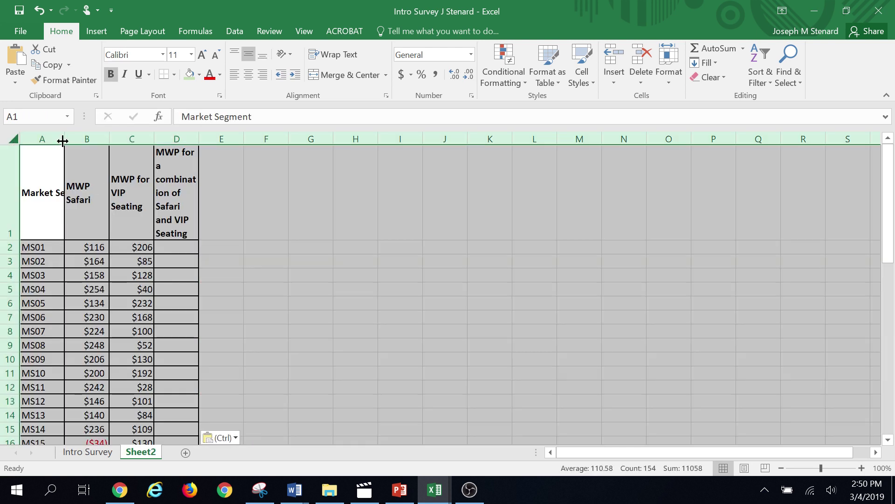
double_click(62, 141)
click(116, 140)
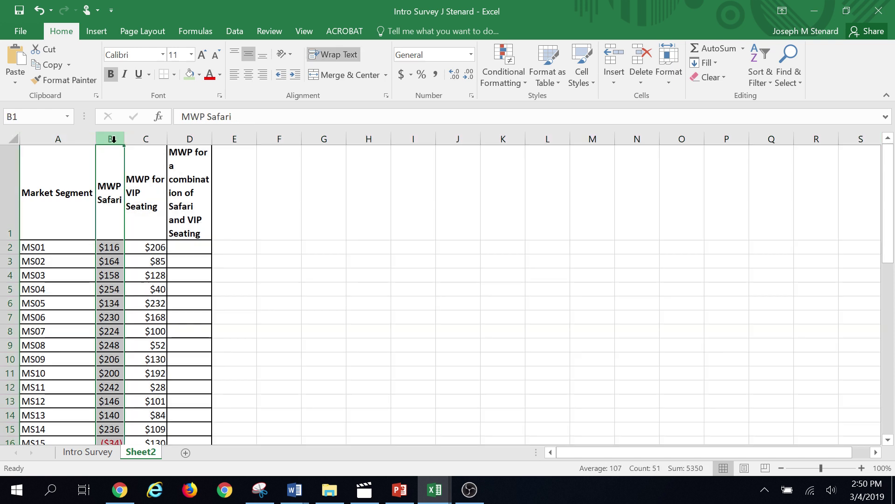
drag(125, 140, 329, 140)
click(350, 260)
scroll(161, 250, down, 2)
scroll(174, 247, up, 2)
scroll(58, 270, down, 7)
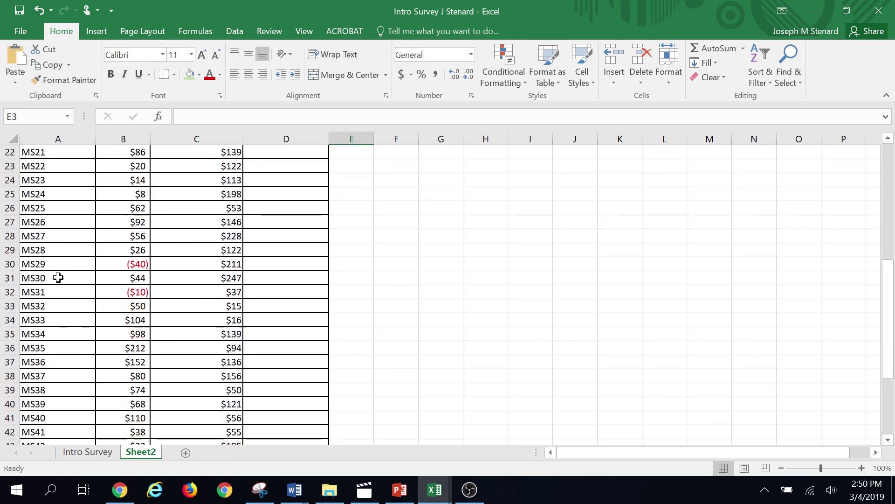
scroll(58, 282, down, 7)
scroll(58, 308, up, 2)
scroll(67, 282, up, 10)
scroll(68, 281, up, 2)
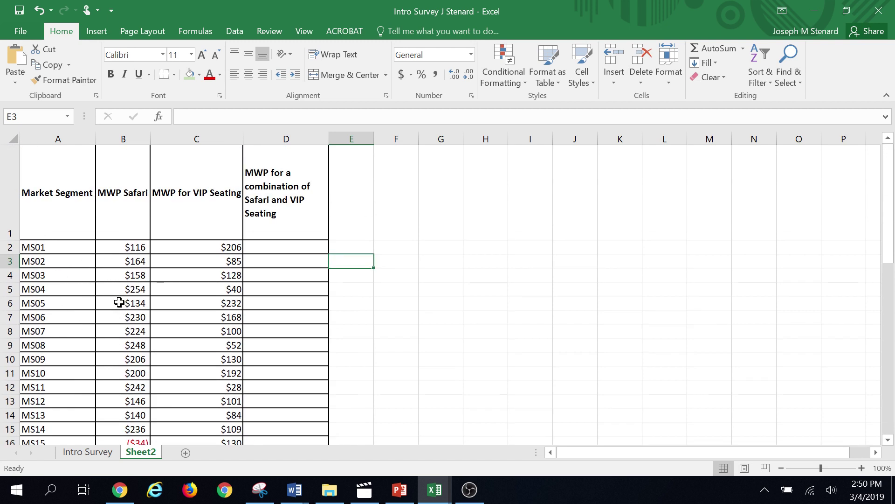
- Copy the Market Segment and MWP Safari data in A1:B51
click(125, 247)
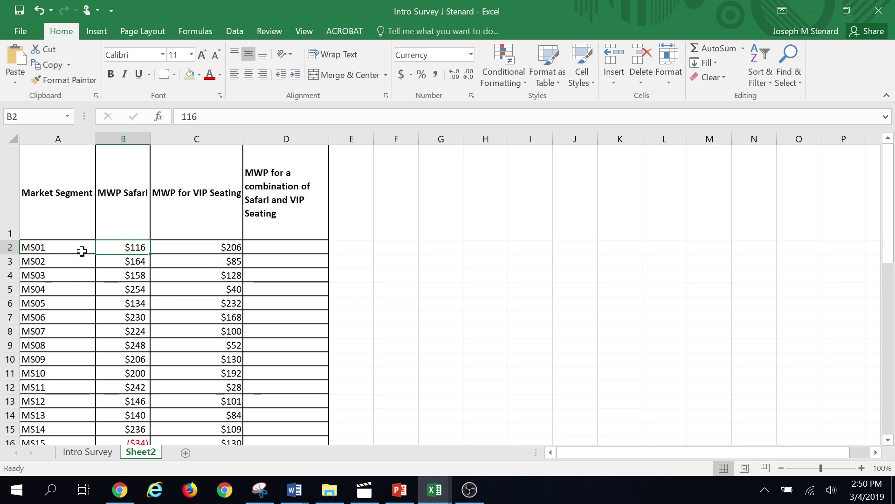
drag(29, 248, 123, 331)
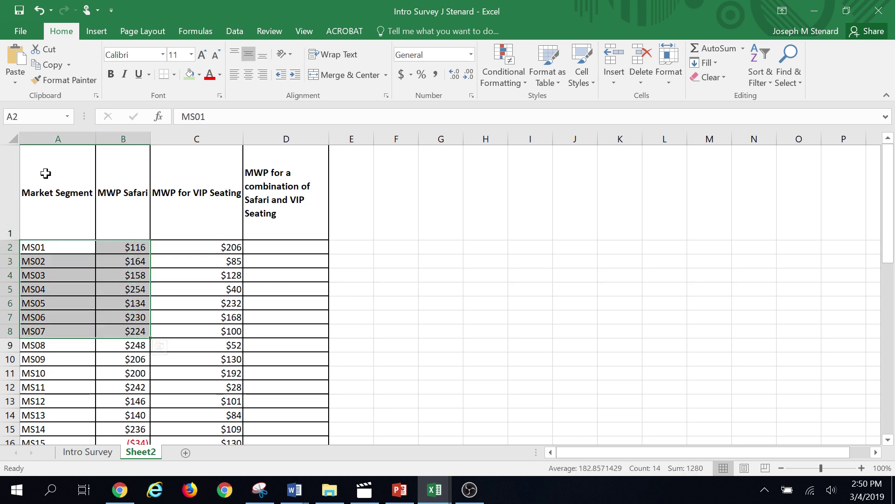
drag(46, 173, 120, 501)
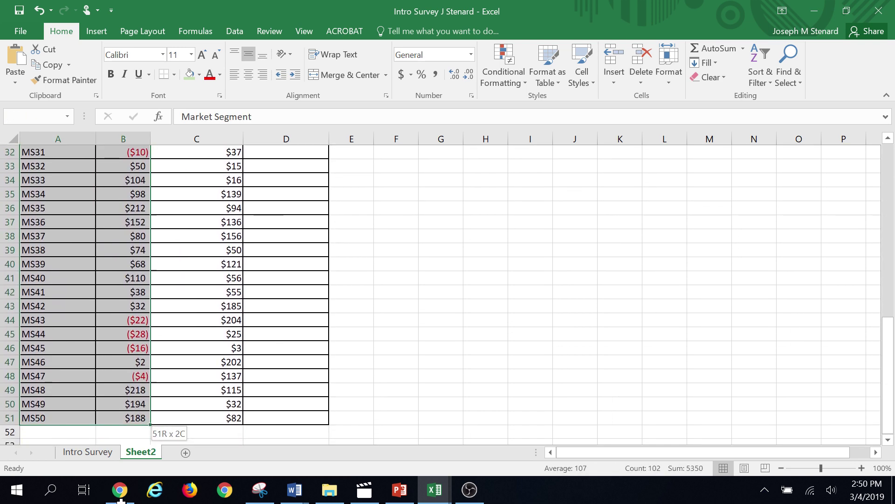
drag(121, 501, 124, 410)
right_click(84, 350)
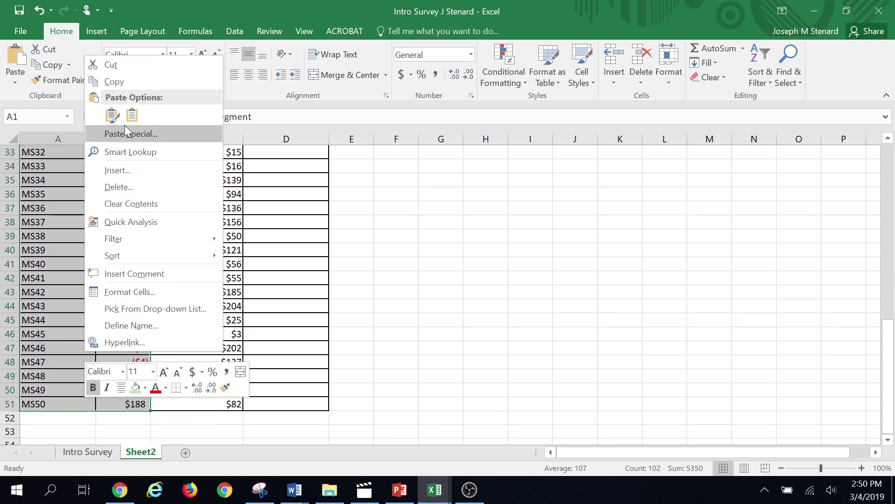
click(116, 85)
scroll(635, 287, up, 10)
- Paste the copied columns at H1 and check the pasted heading and values
click(491, 216)
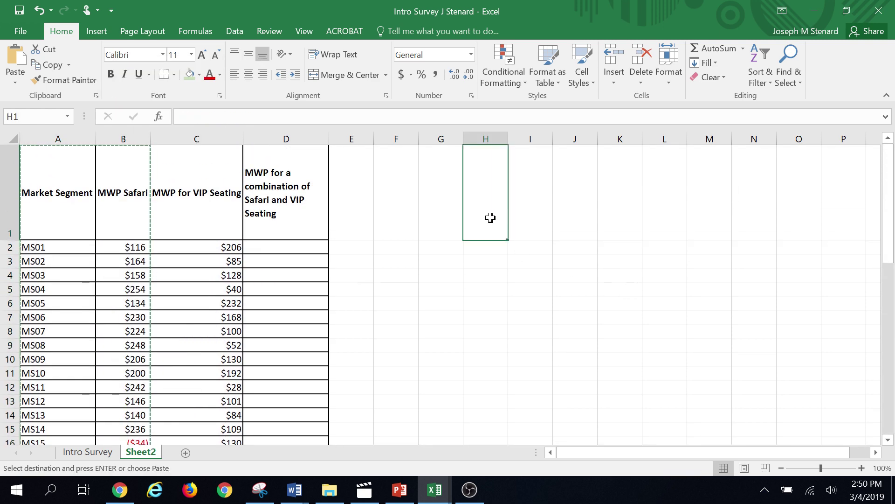
right_click(490, 216)
click(517, 237)
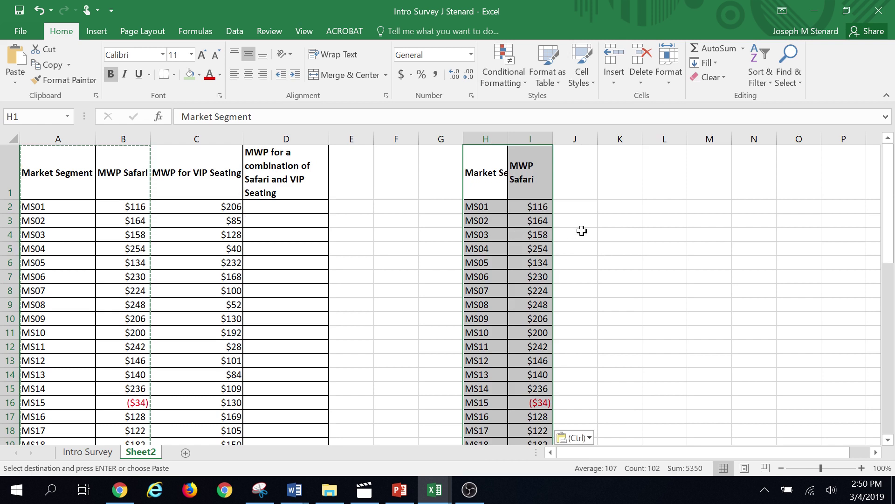
click(598, 225)
click(572, 182)
click(533, 179)
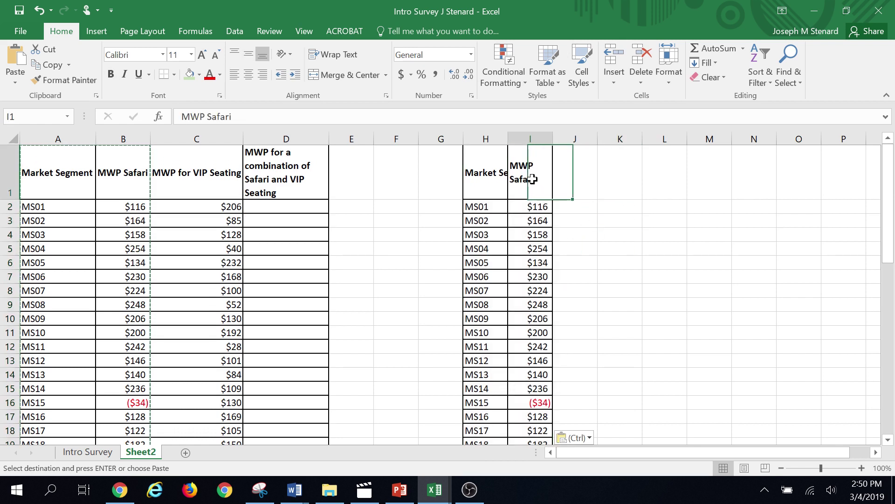
click(532, 207)
- Enter the headings Quantity in J1 and Revenue in K1
click(577, 184)
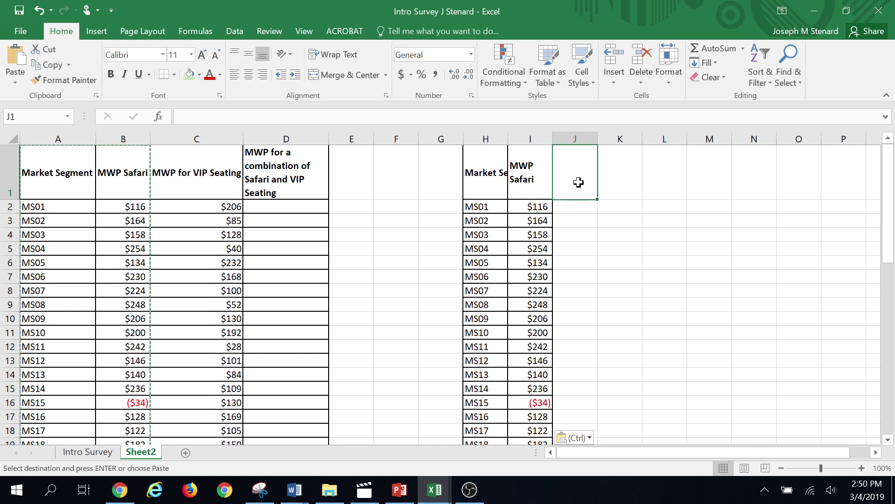
text(Quantity)
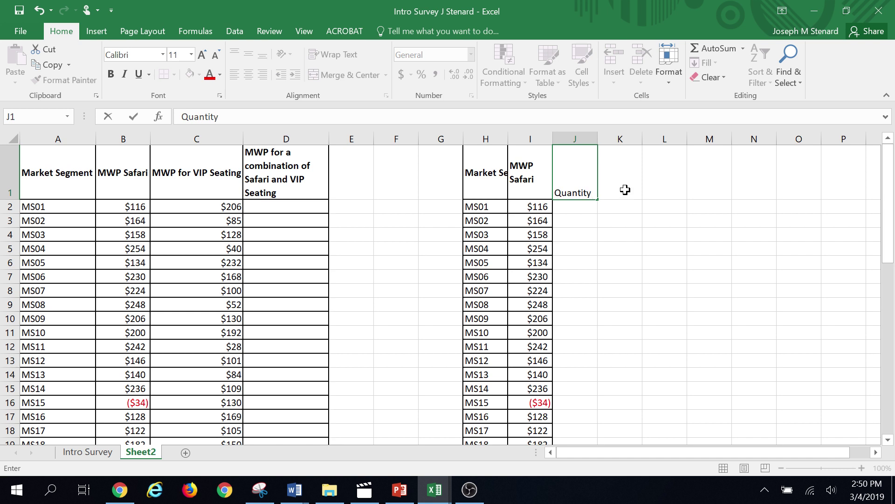
click(625, 189)
text(Revenue)
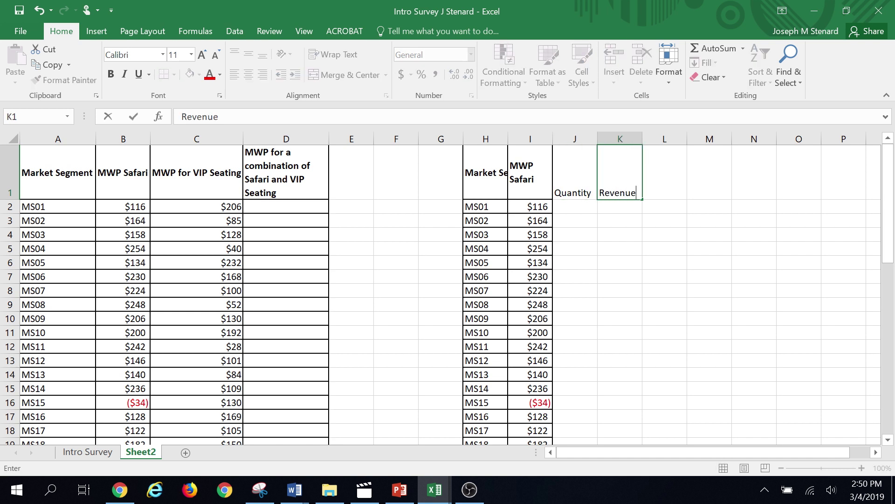
click(637, 246)
click(535, 206)
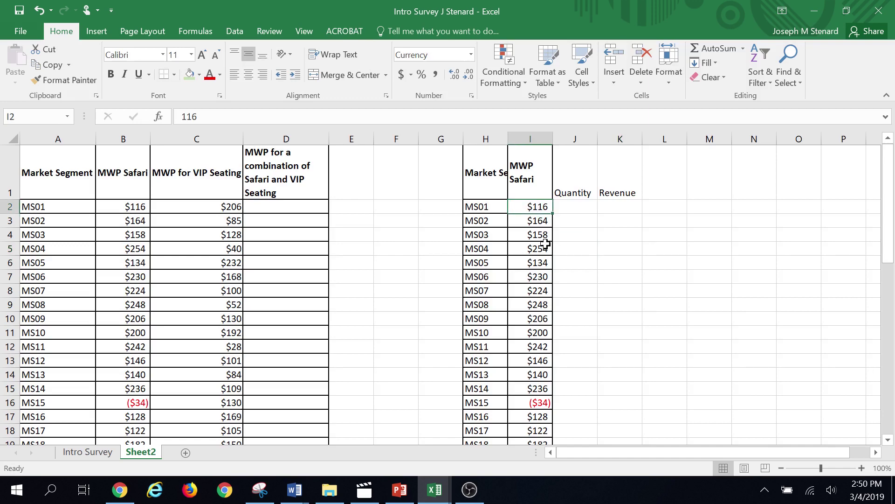
click(489, 208)
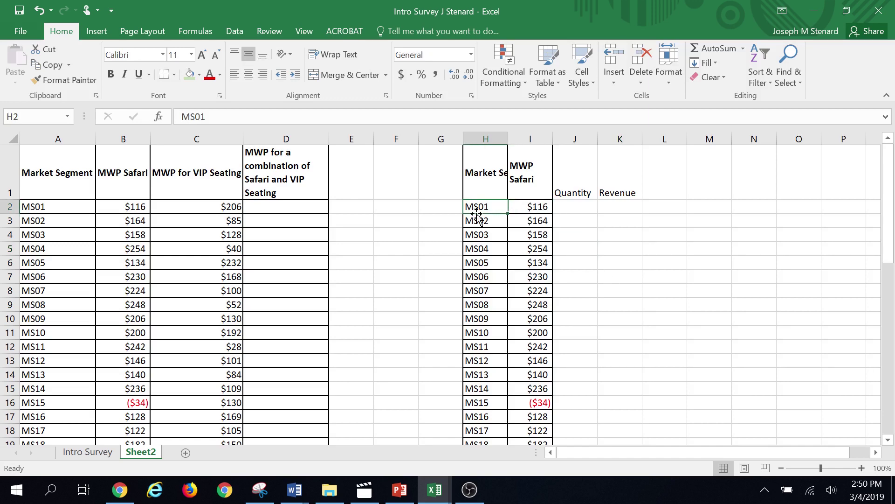
- Add the '1000 people' label to cell G1
click(448, 207)
scroll(483, 207, down, 1)
scroll(483, 217, up, 1)
click(435, 184)
text(1000 )
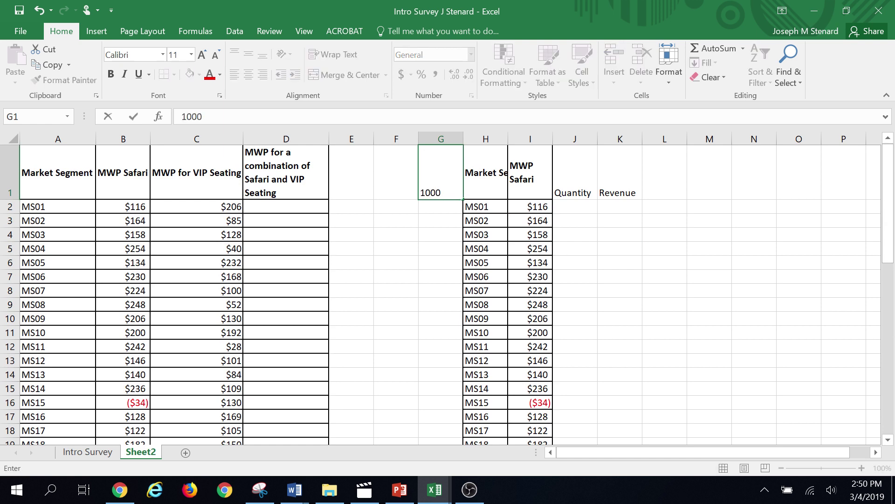
text(people)
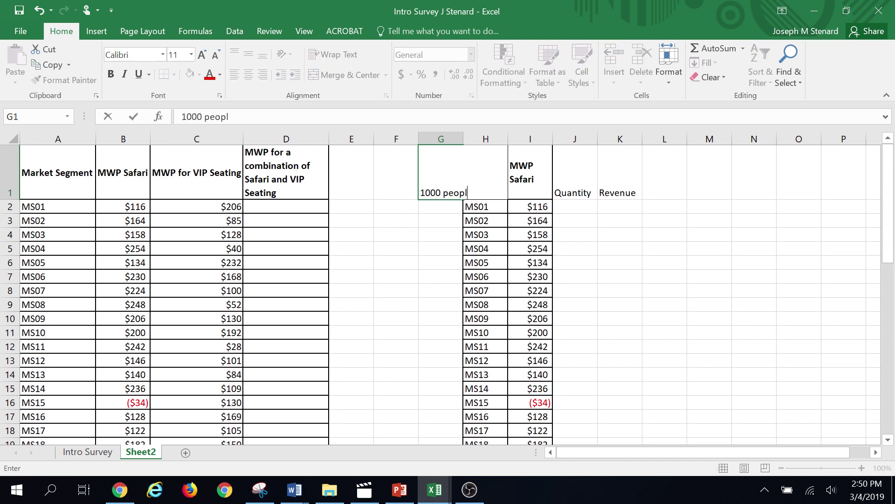
click(445, 240)
click(448, 192)
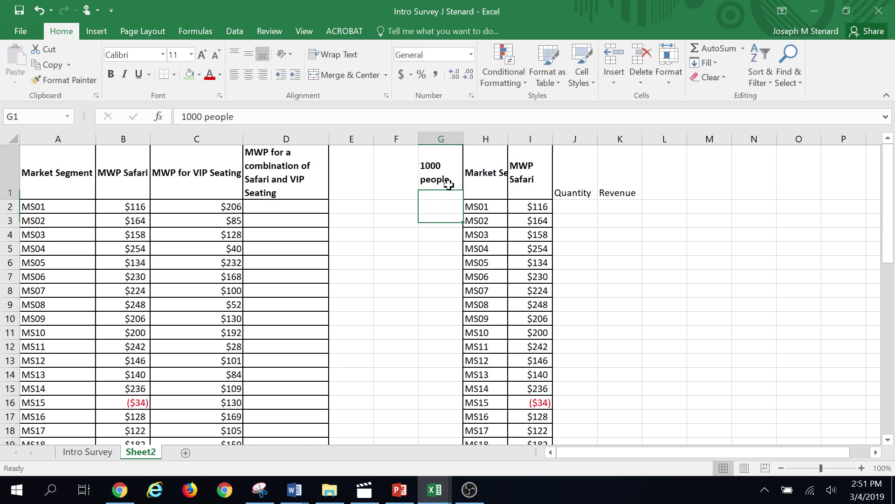
click(442, 208)
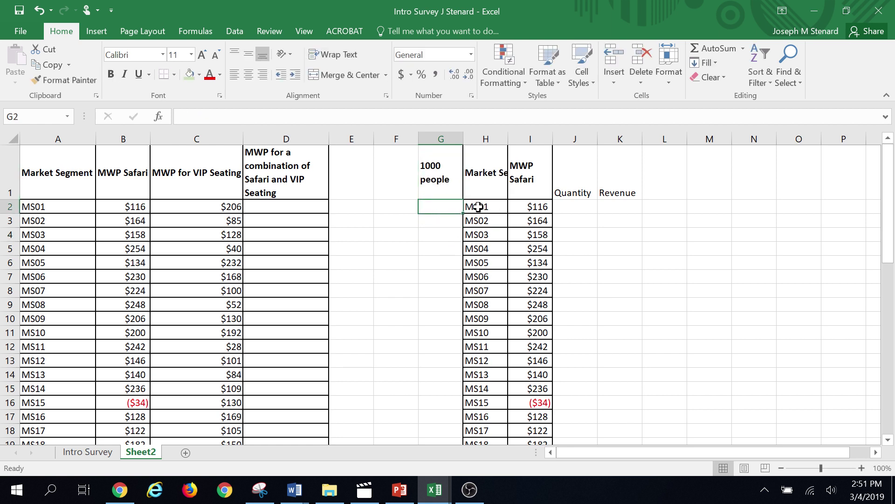
click(477, 207)
click(436, 205)
text(20)
click(432, 273)
click(459, 223)
click(449, 267)
scroll(460, 329, down, 3)
scroll(459, 339, down, 3)
scroll(461, 411, down, 2)
scroll(434, 413, down, 3)
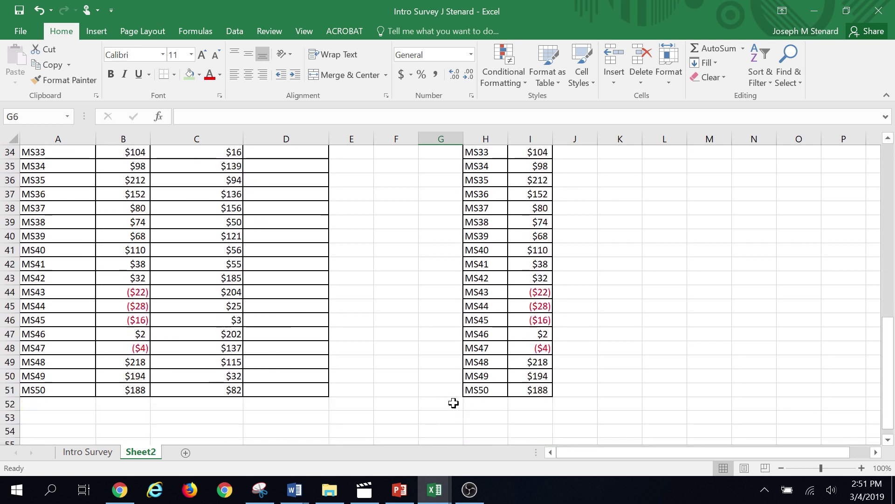
click(443, 389)
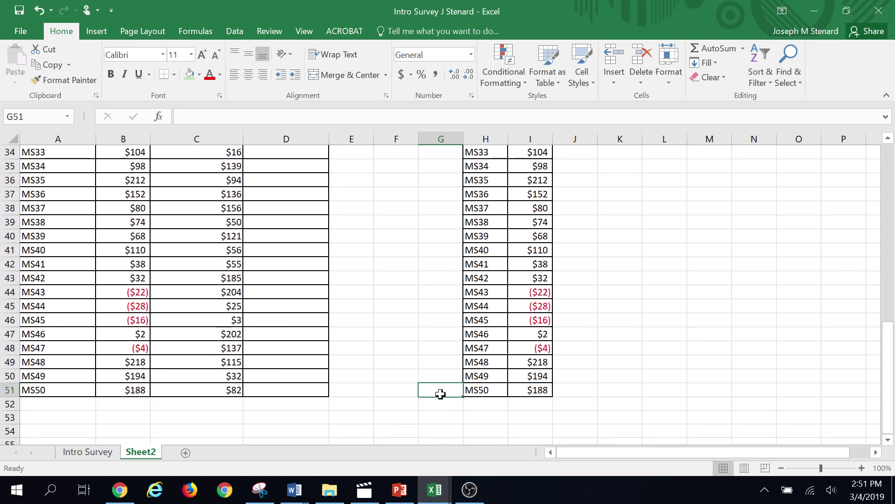
scroll(440, 390, up, 10)
click(444, 217)
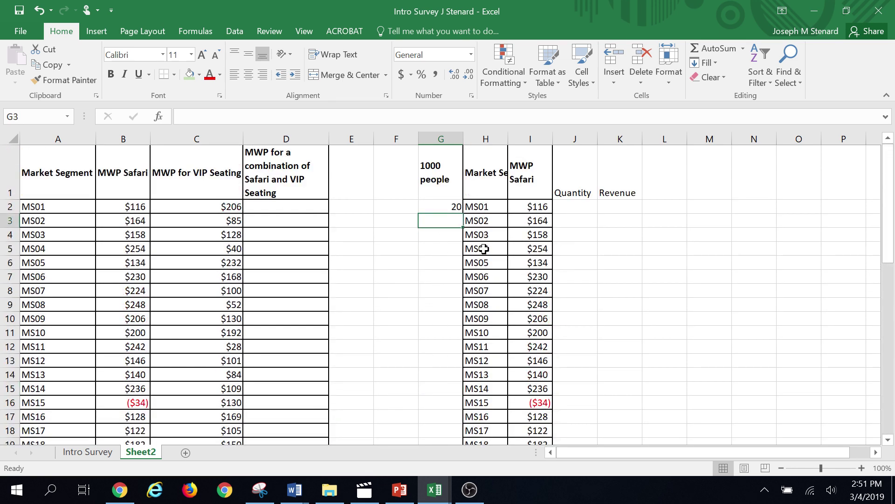
text(20)
key(Return)
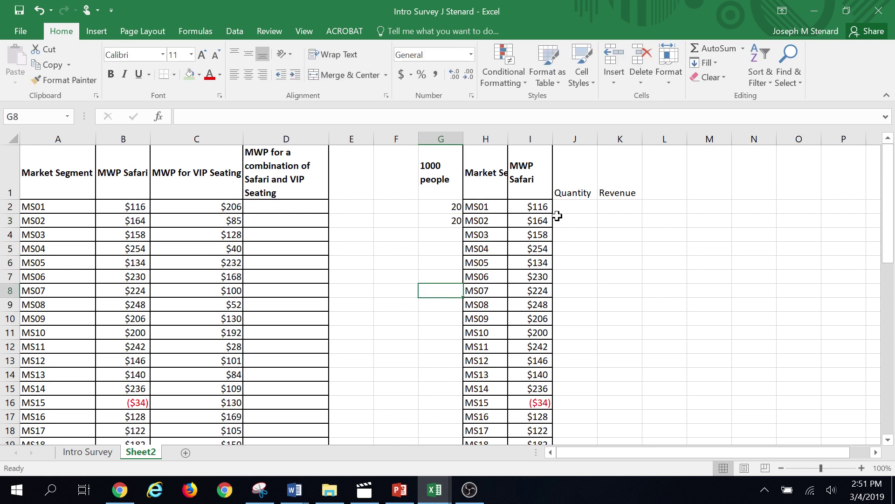
click(540, 208)
click(571, 209)
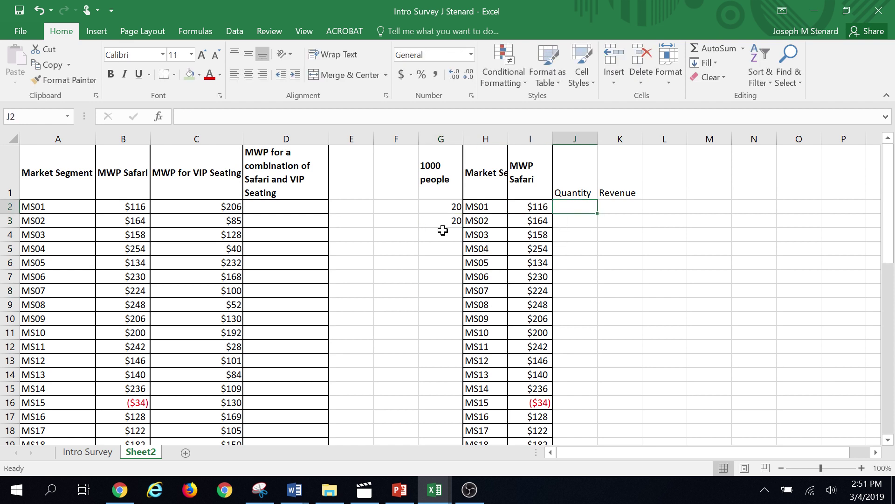
click(436, 211)
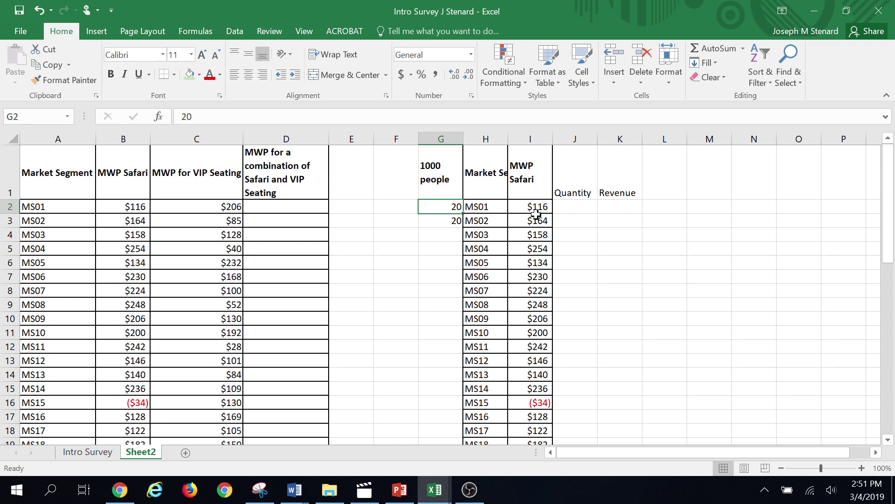
click(483, 220)
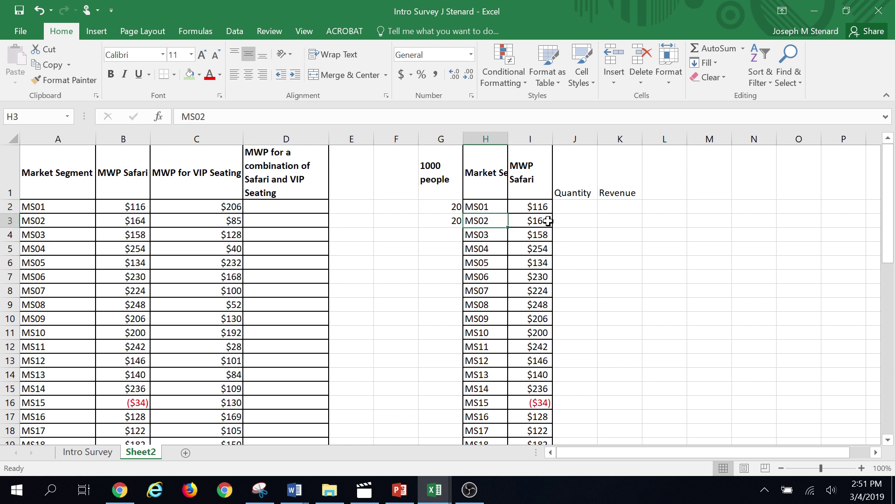
click(485, 236)
click(543, 237)
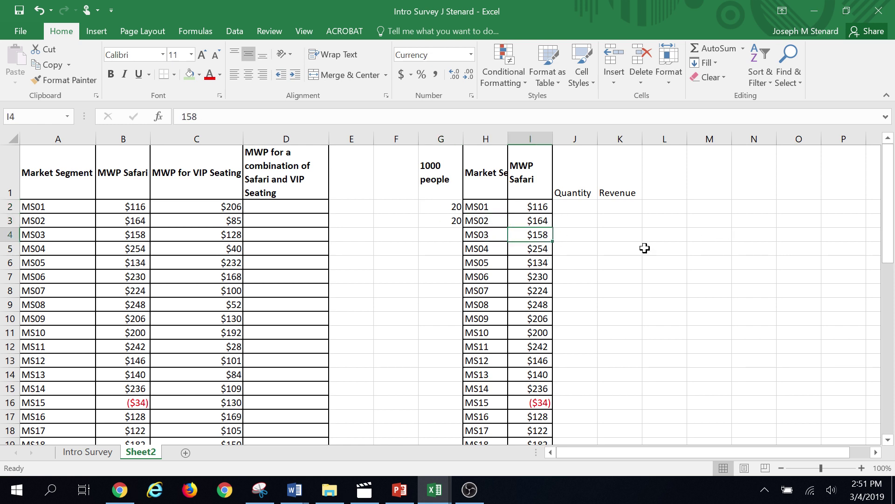
click(537, 205)
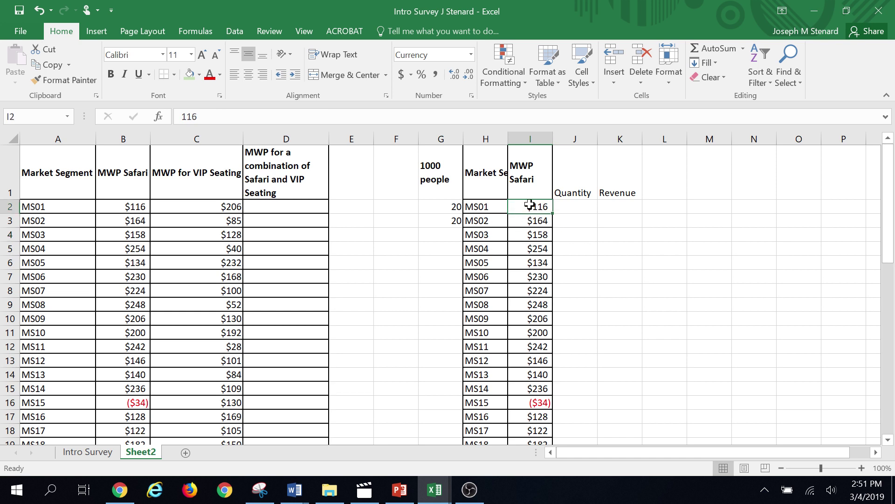
key(Down)
key(Down)
key(Down)
key(Down)
key(Down)
key(Down)
key(Down)
key(Down)
key(Down)
key(Down)
key(Down)
key(Down)
key(Down)
key(Down)
key(Down)
key(Down)
key(Down)
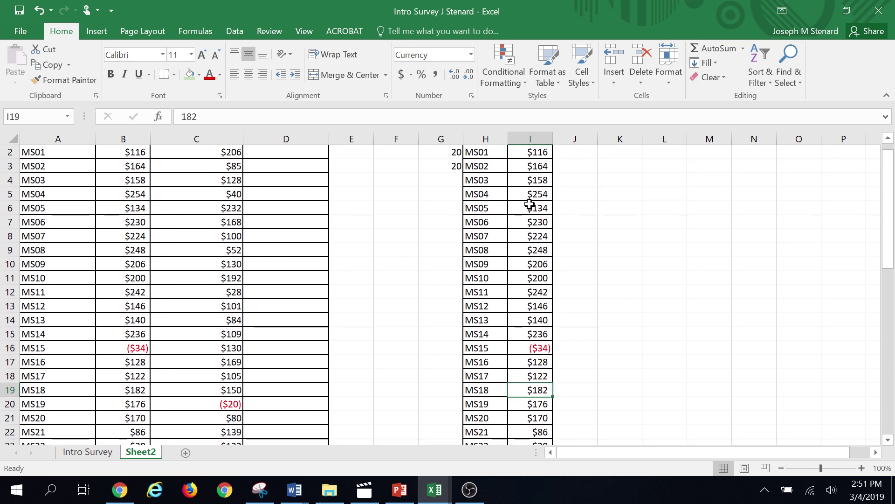
scroll(555, 320, up, 1)
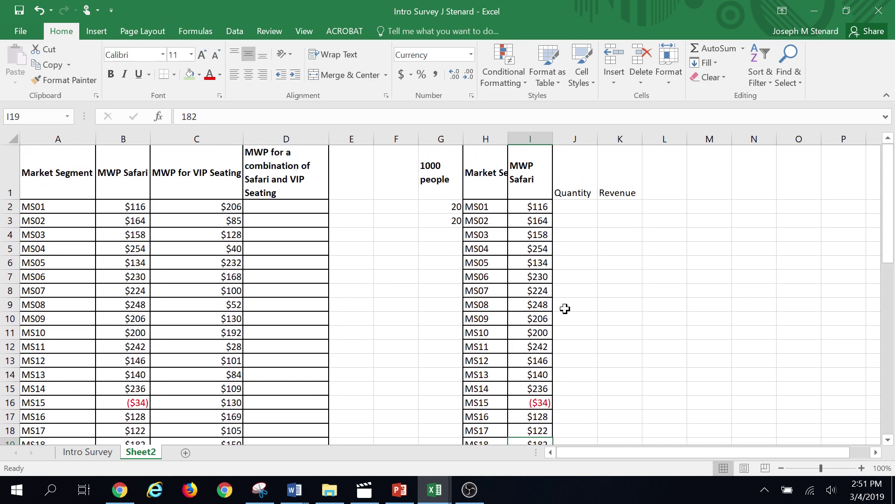
click(543, 202)
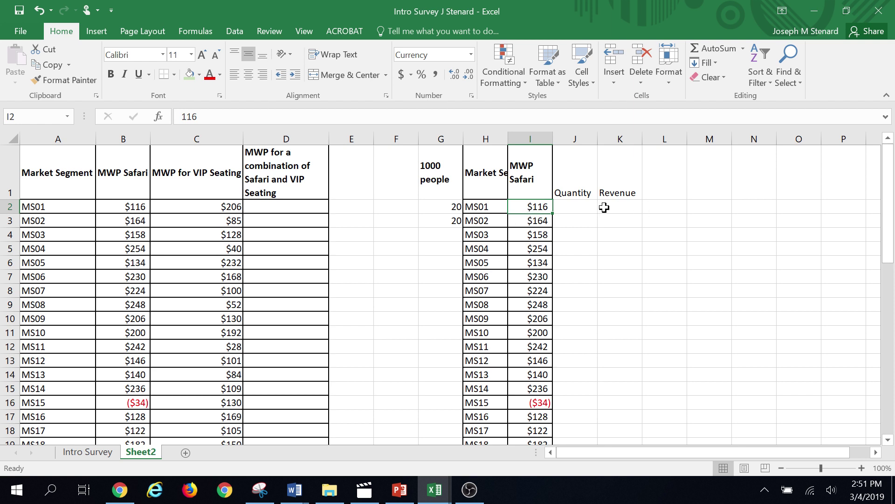
click(583, 191)
click(632, 193)
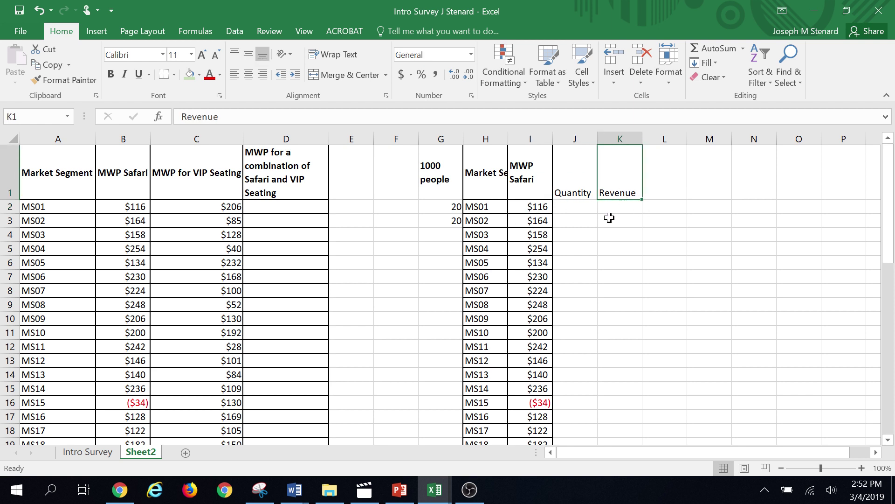
- Sort the copied rows by MWP Safari Z to A and check the order, topped by MS04 at $254
click(531, 206)
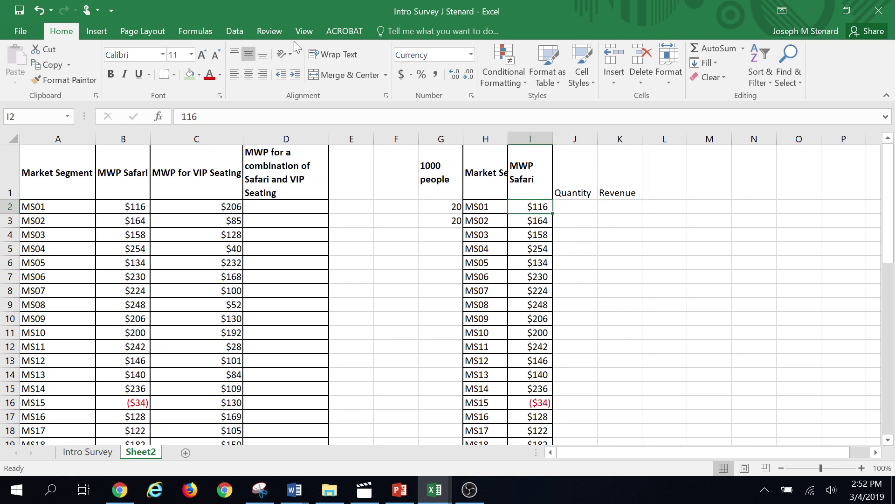
click(235, 31)
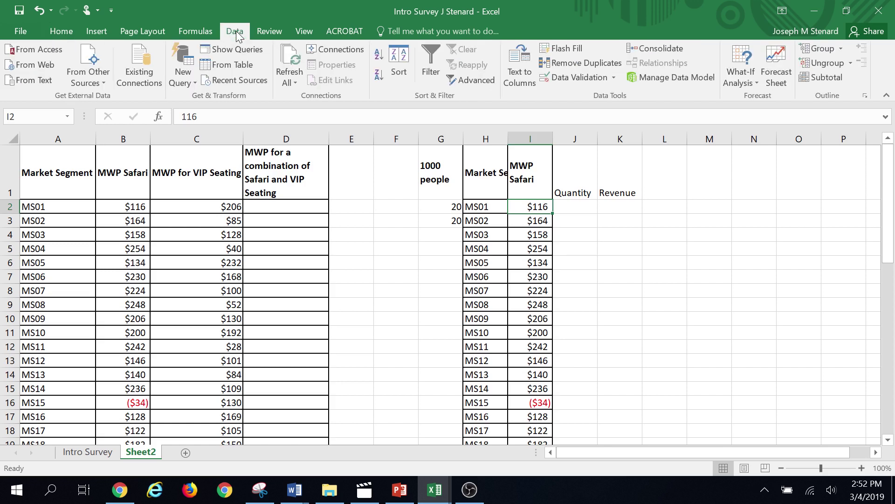
click(379, 77)
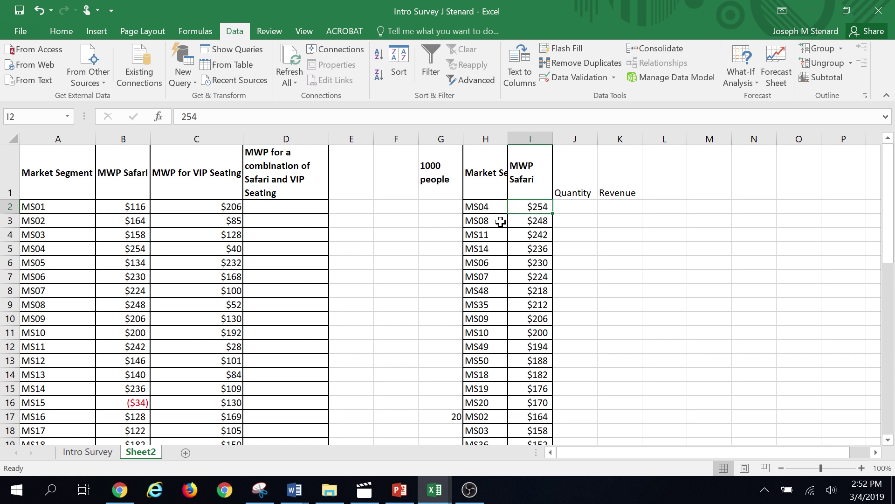
click(479, 208)
click(477, 250)
click(479, 305)
click(483, 346)
click(486, 402)
click(536, 210)
scroll(537, 308, down, 3)
scroll(539, 322, down, 4)
scroll(542, 329, down, 7)
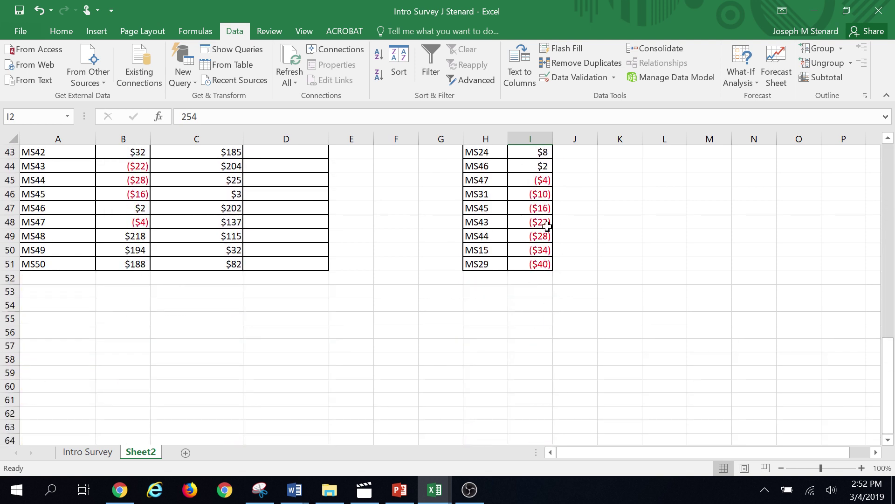
scroll(540, 241, up, 1)
scroll(545, 269, up, 1)
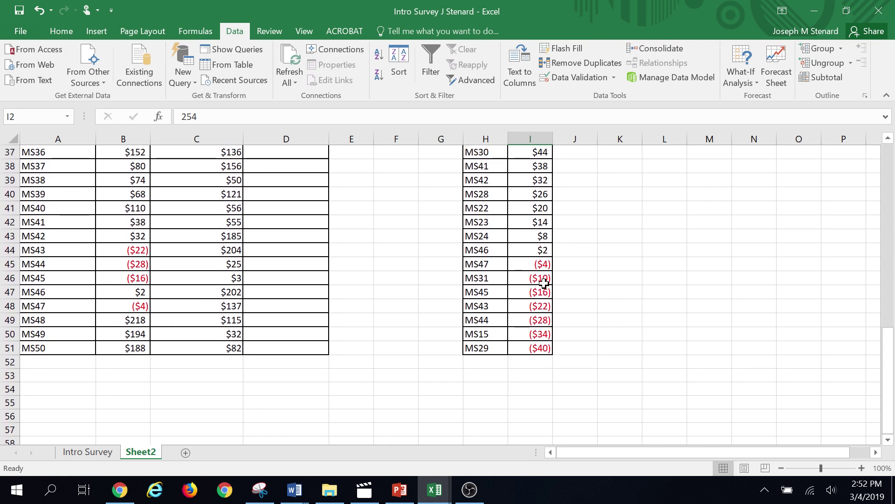
scroll(545, 316, up, 5)
scroll(544, 315, up, 5)
scroll(543, 294, up, 2)
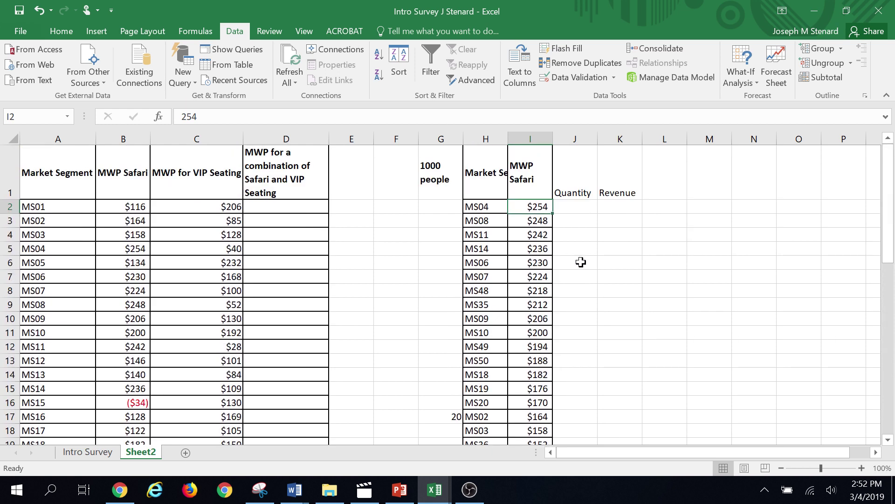
click(574, 207)
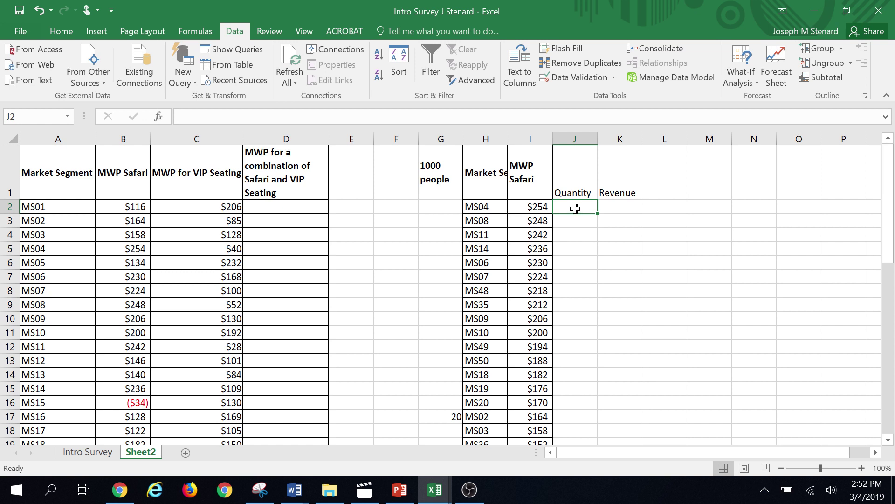
text(20)
- Enter quantities 20, 40, 60 in J2:J4 and fill the series down
click(574, 224)
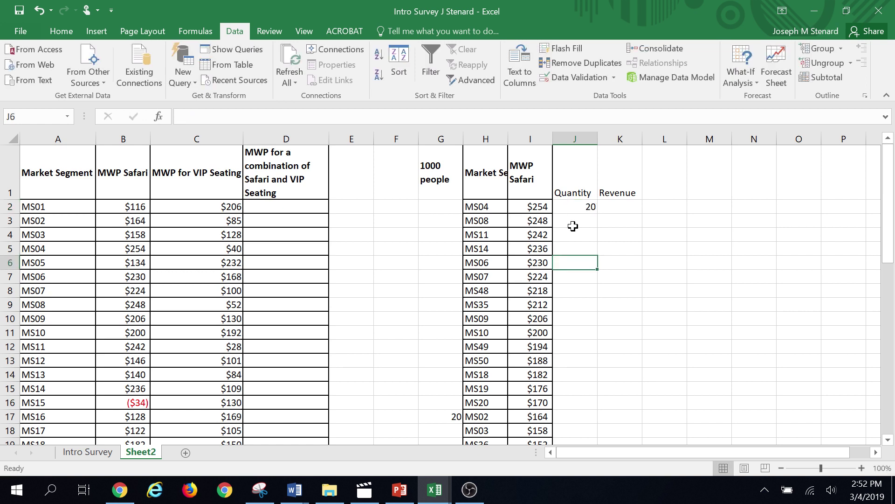
click(534, 223)
click(579, 221)
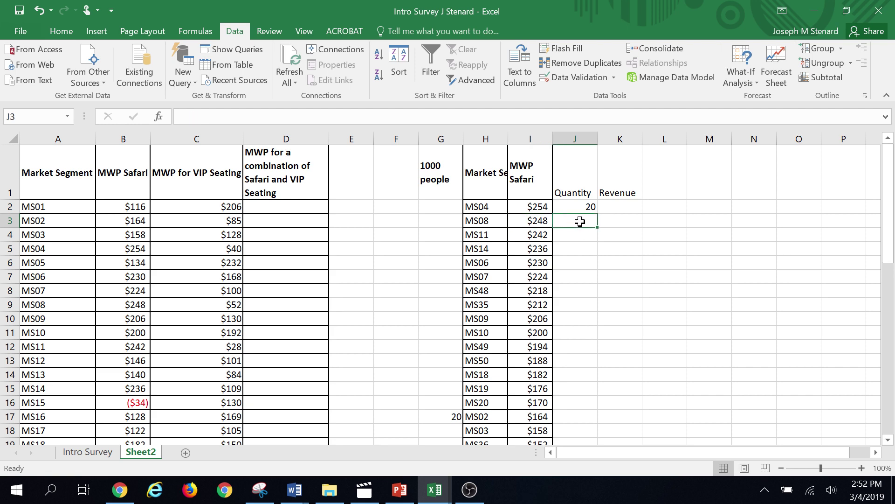
text(40)
click(593, 259)
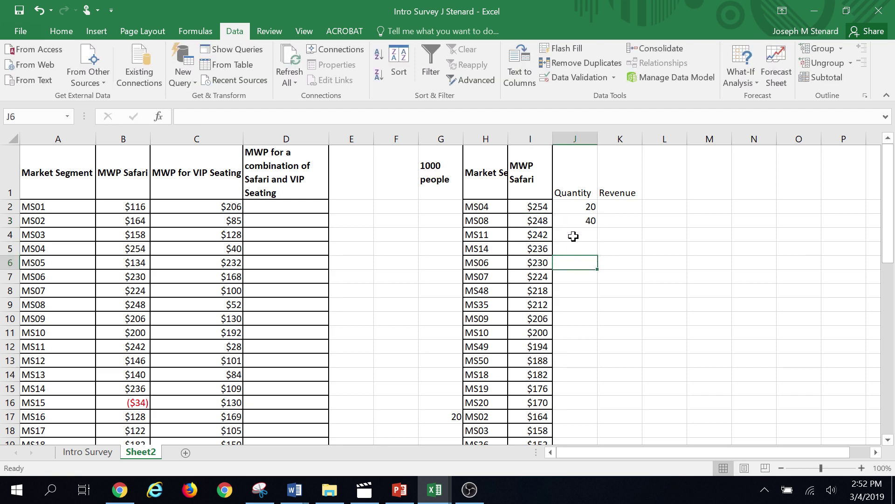
click(573, 235)
text(60)
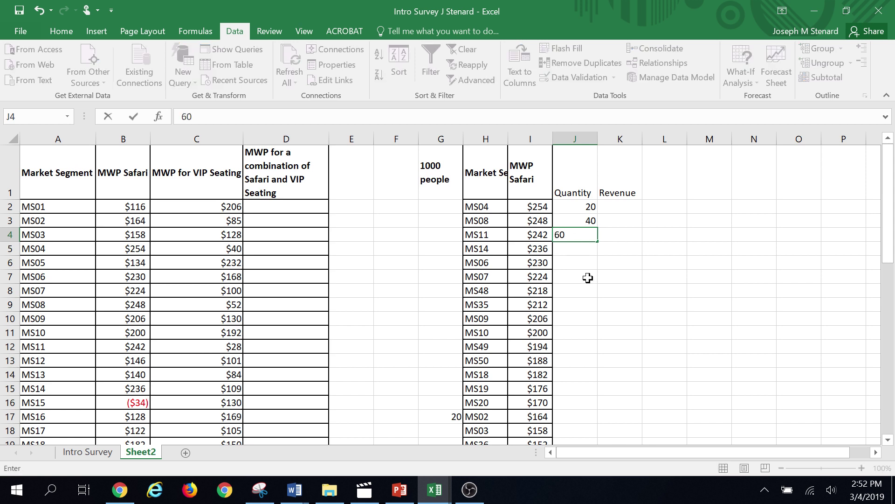
click(588, 278)
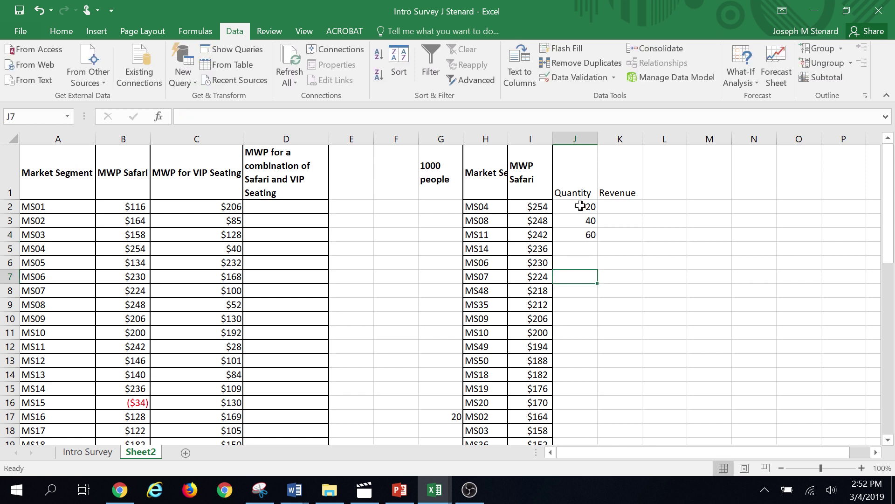
drag(581, 205, 582, 234)
double_click(597, 241)
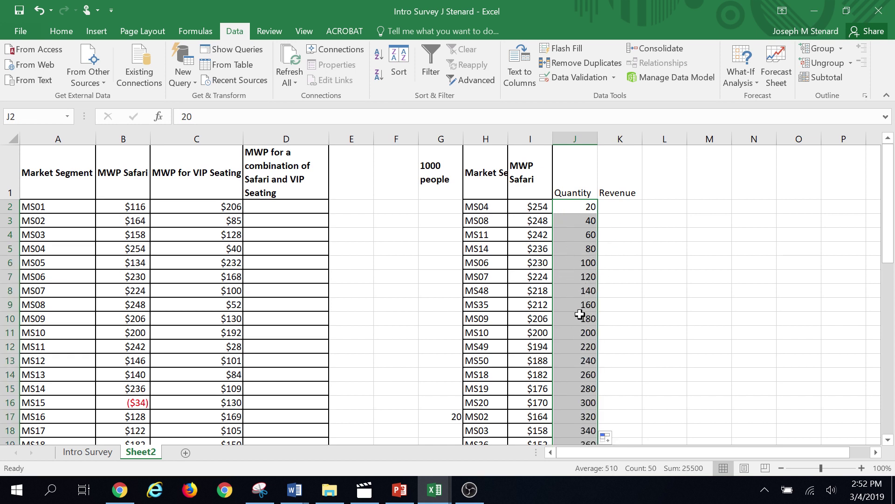
scroll(580, 315, down, 1)
scroll(580, 315, down, 3)
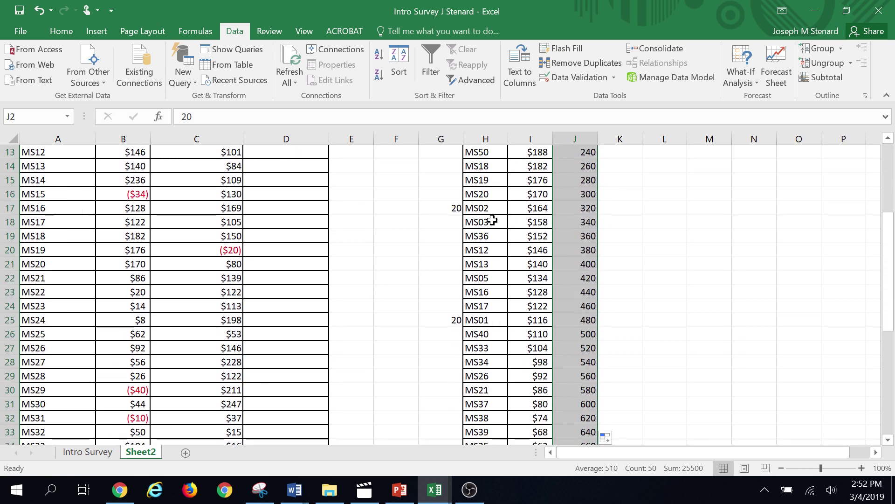
- Compare MS01's $116 price with its quantity of 480
click(476, 320)
click(536, 323)
click(588, 322)
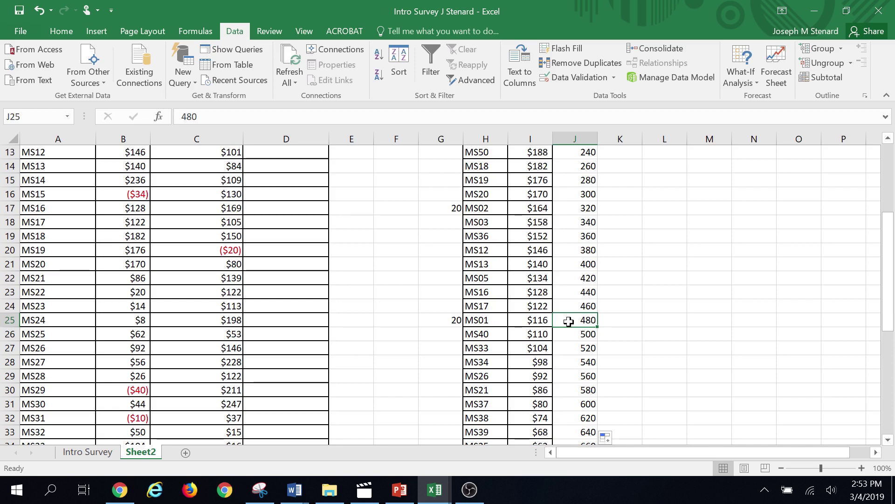
click(534, 320)
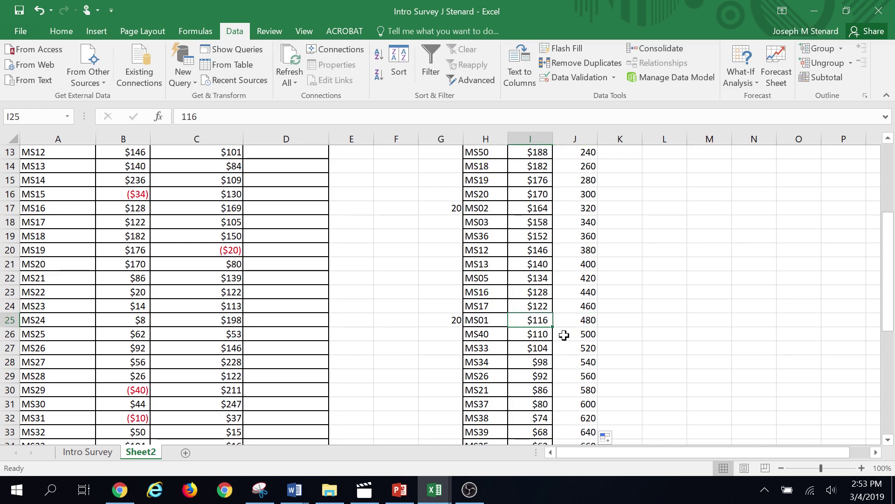
click(539, 336)
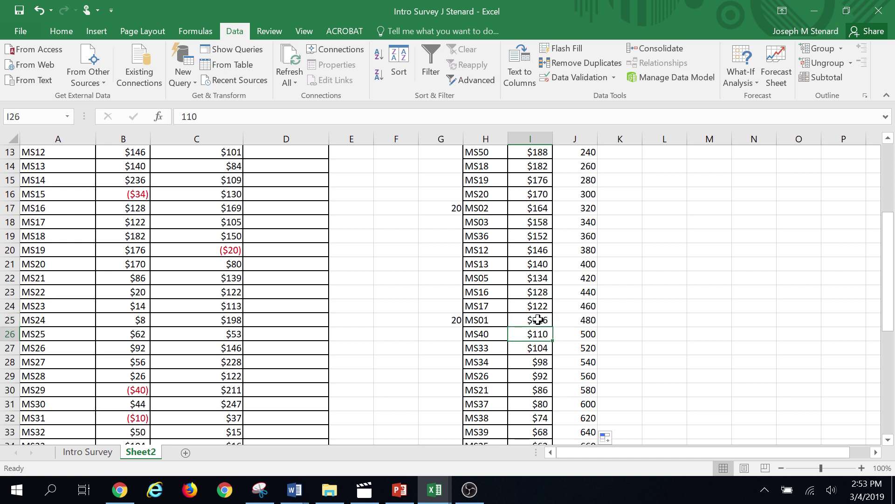
click(585, 321)
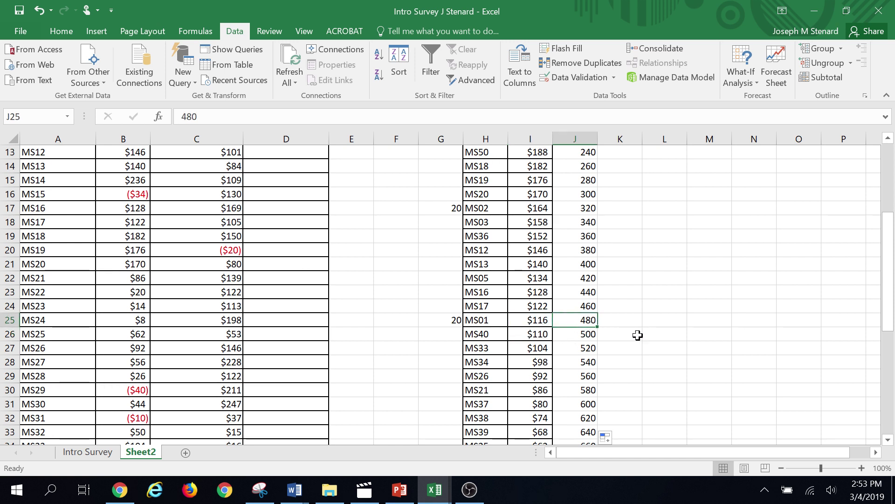
click(535, 321)
click(582, 320)
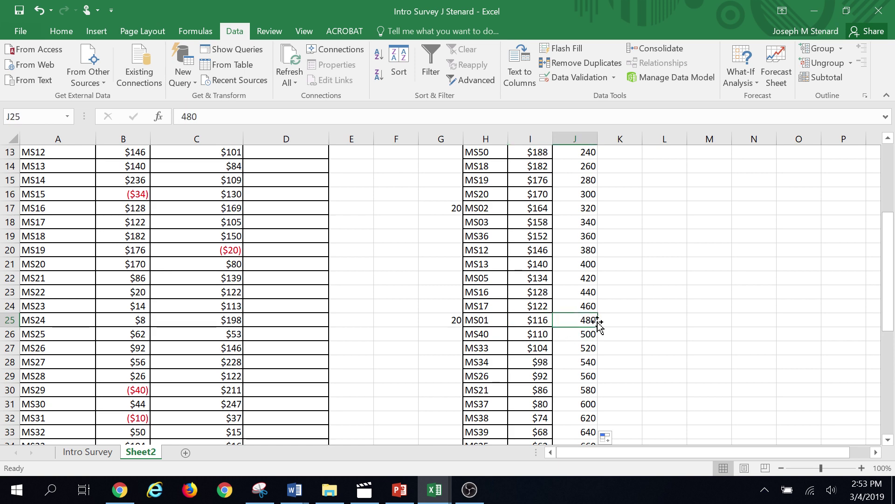
click(614, 323)
scroll(644, 320, up, 4)
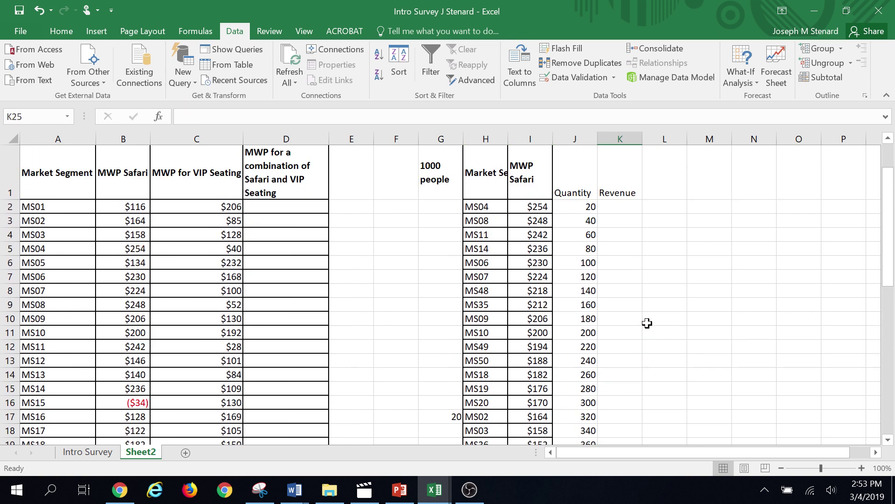
- Enter =I2*J2 in K2, giving MS04 a revenue of $5,080
click(621, 208)
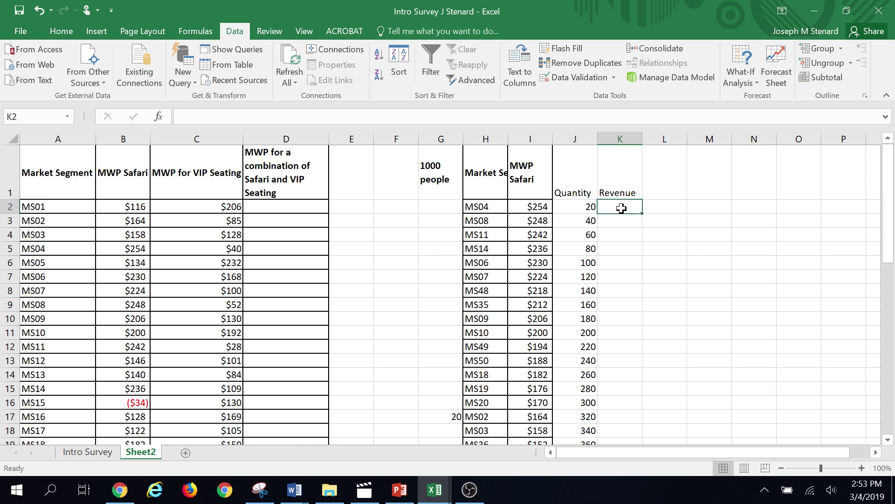
text(=)
click(535, 207)
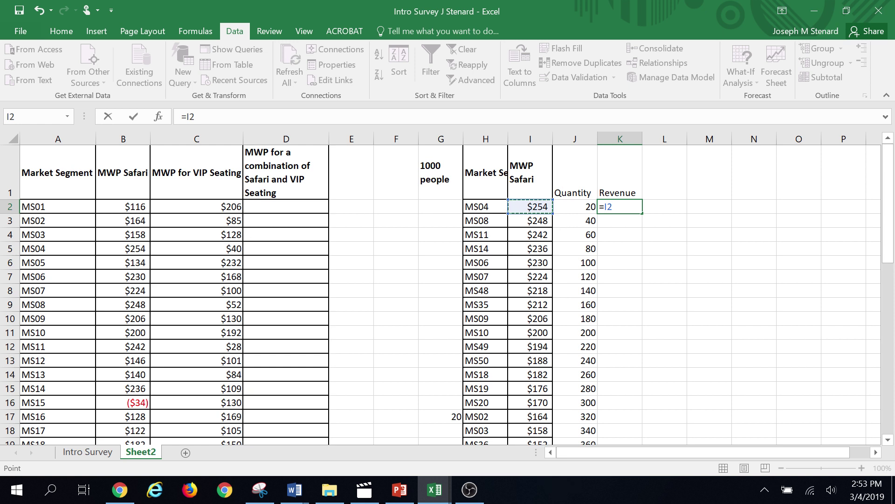
text(*)
click(573, 207)
key(Return)
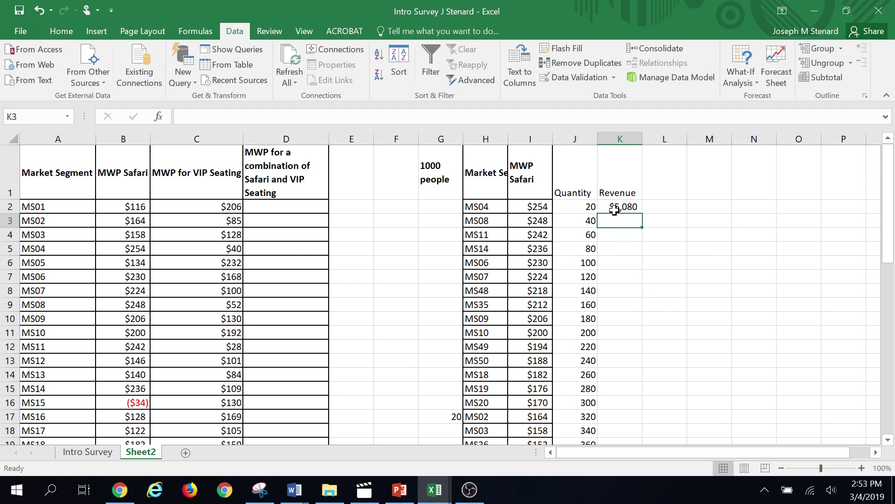
click(615, 207)
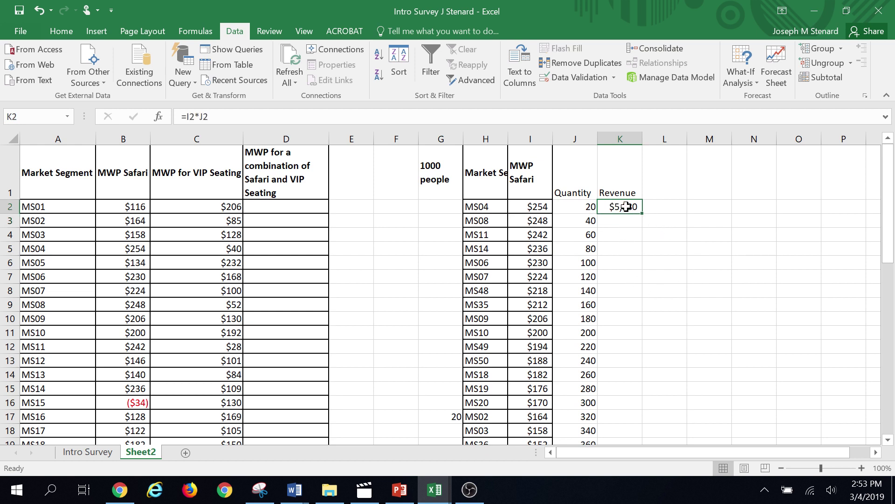
click(610, 221)
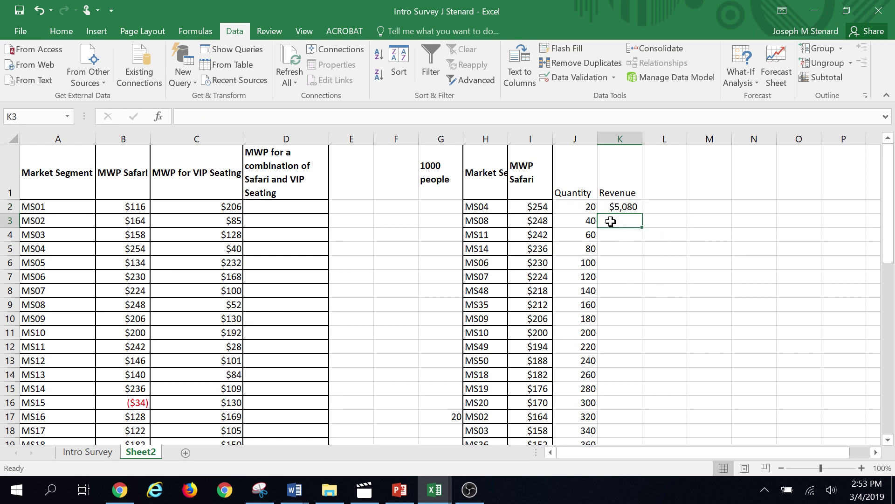
click(610, 207)
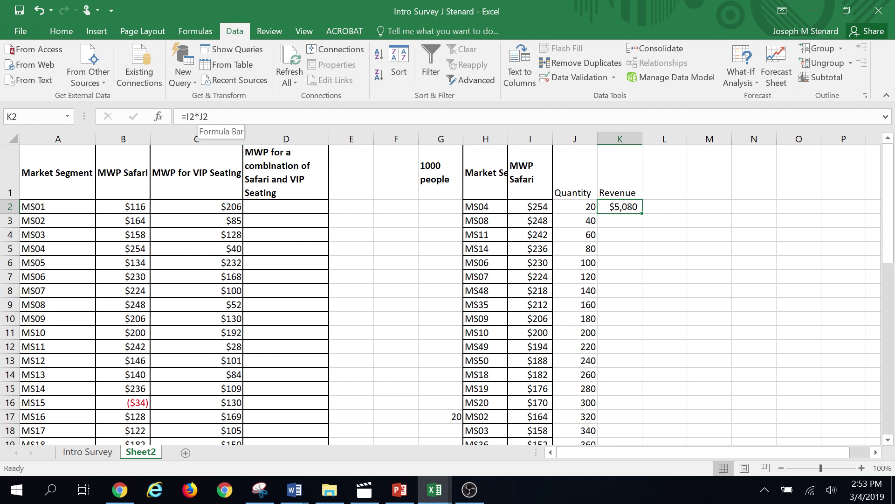
click(530, 139)
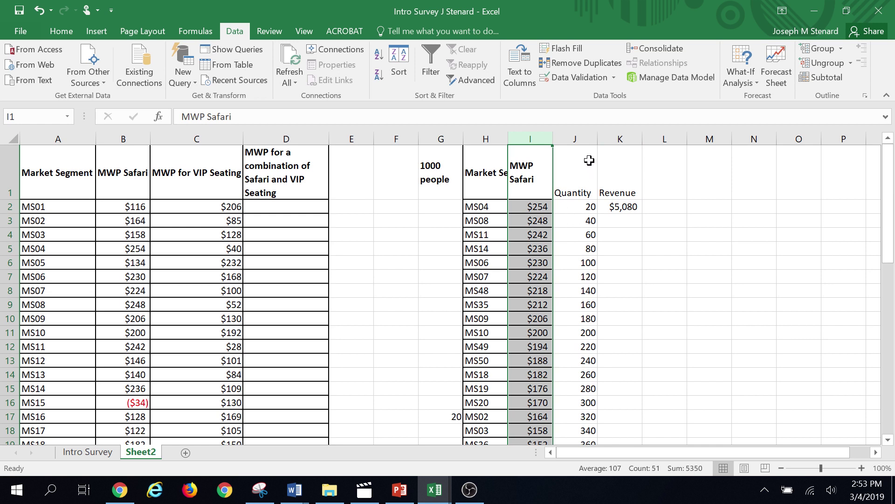
- Copy the K2 formula to K3 ($9,920 for MS08) and fill it down column K
click(581, 139)
click(616, 220)
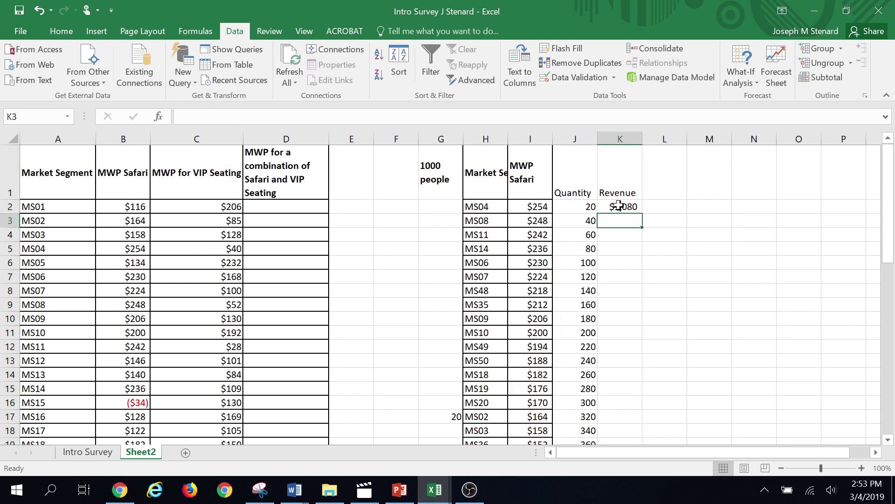
drag(643, 212, 629, 223)
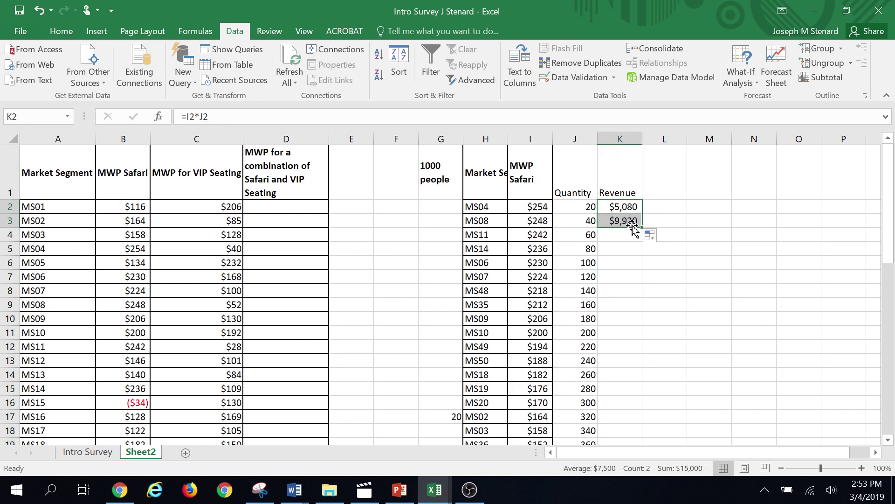
click(623, 222)
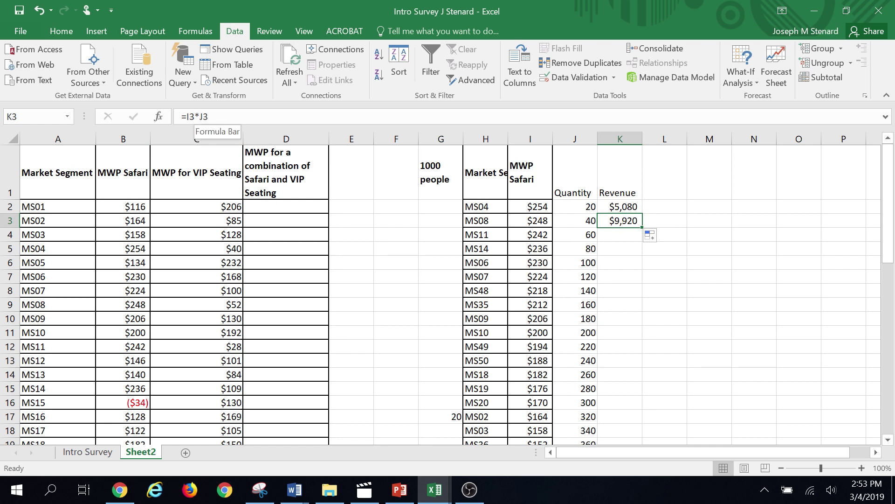
click(628, 238)
click(627, 223)
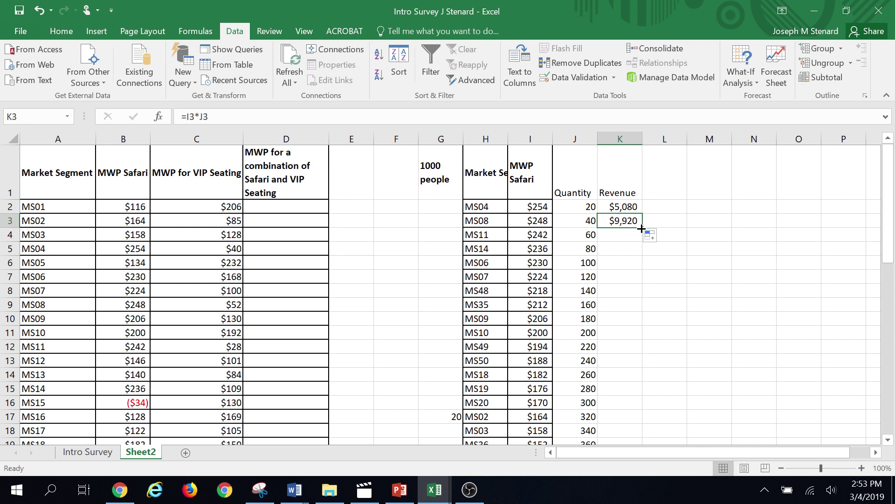
double_click(641, 228)
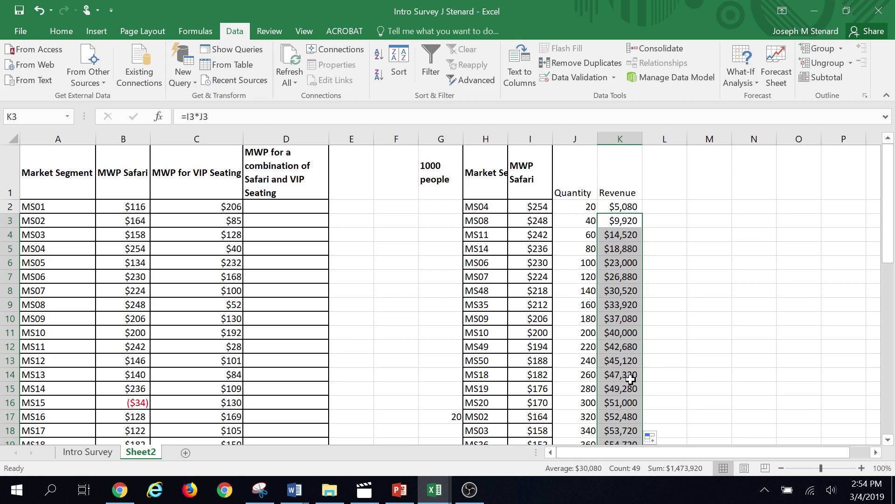
scroll(647, 378, down, 1)
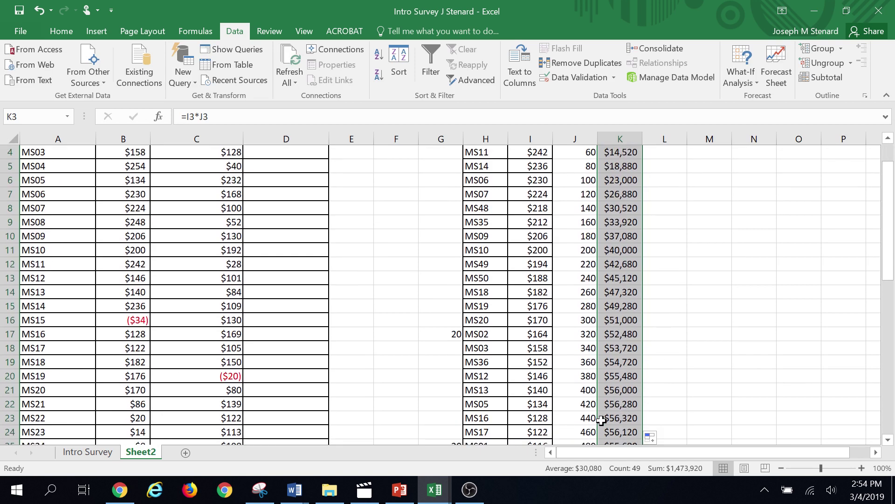
scroll(602, 420, down, 1)
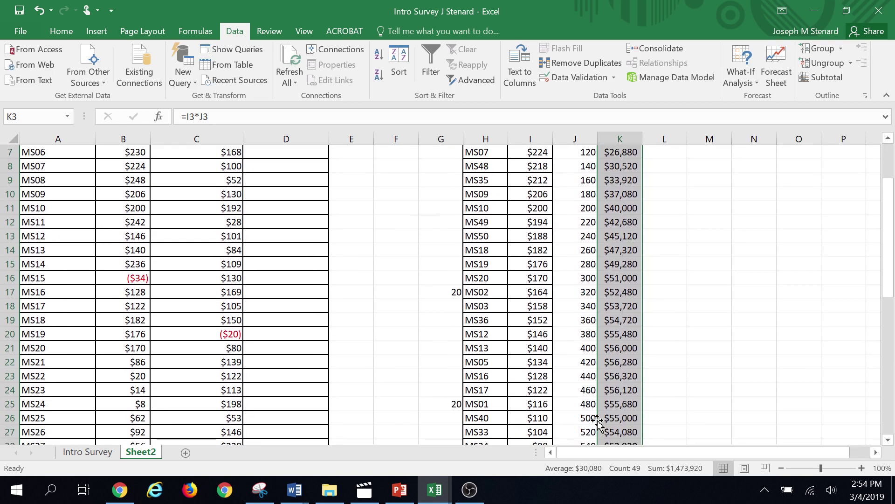
click(623, 405)
click(530, 406)
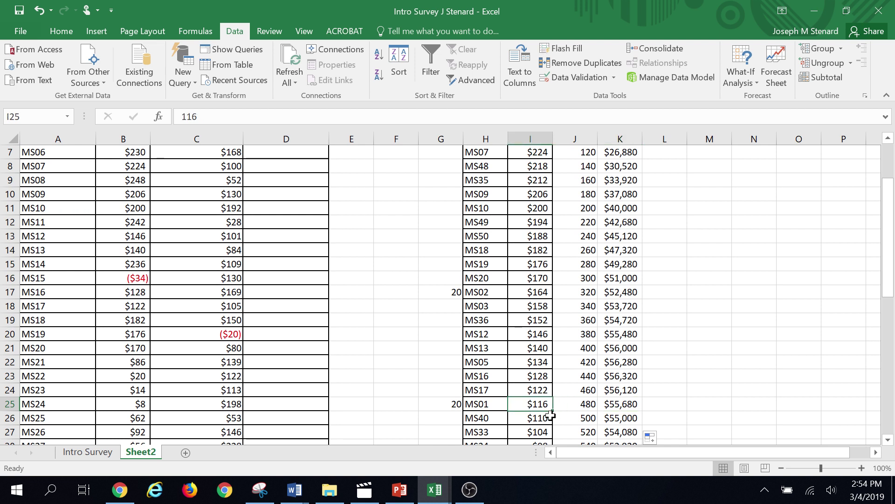
click(589, 407)
click(623, 404)
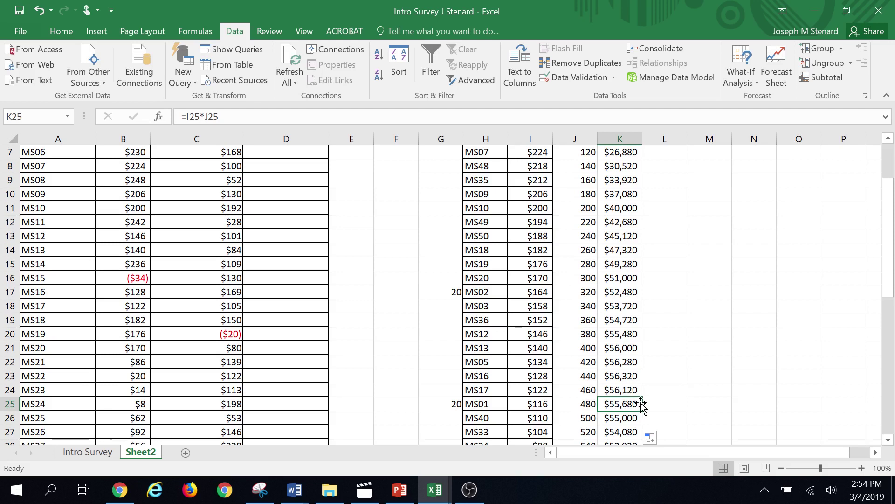
click(530, 404)
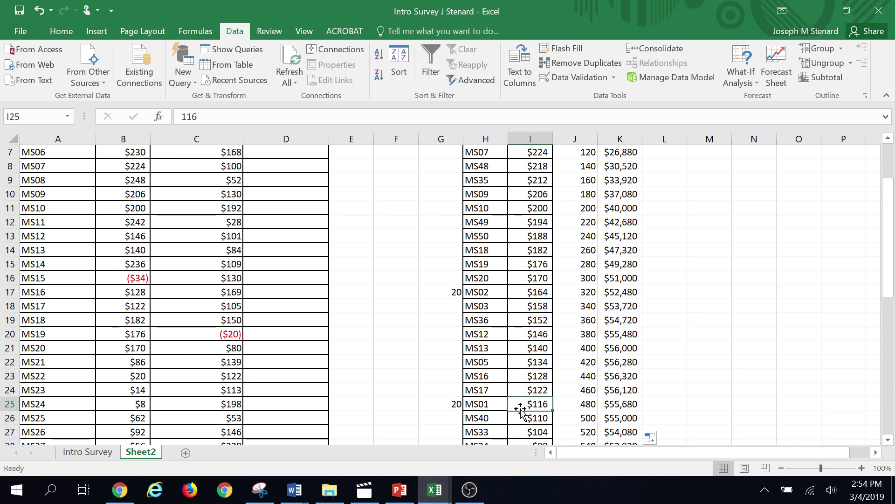
scroll(530, 279, up, 2)
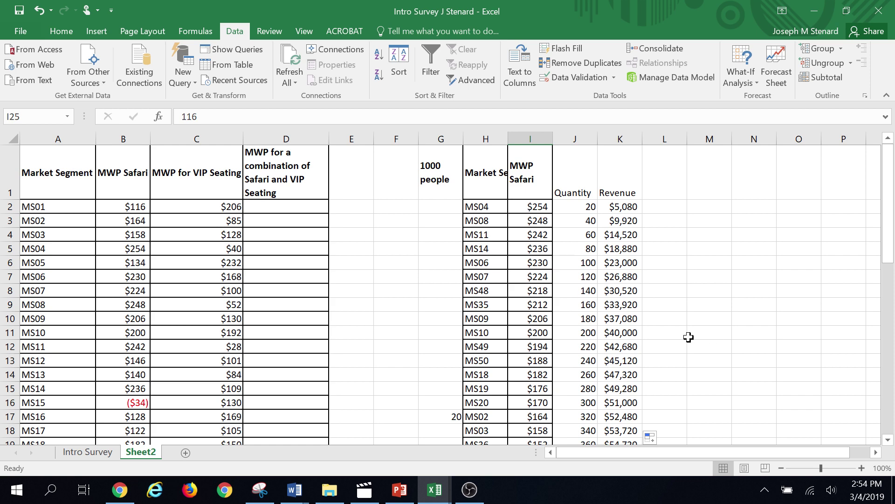
scroll(585, 368, down, 1)
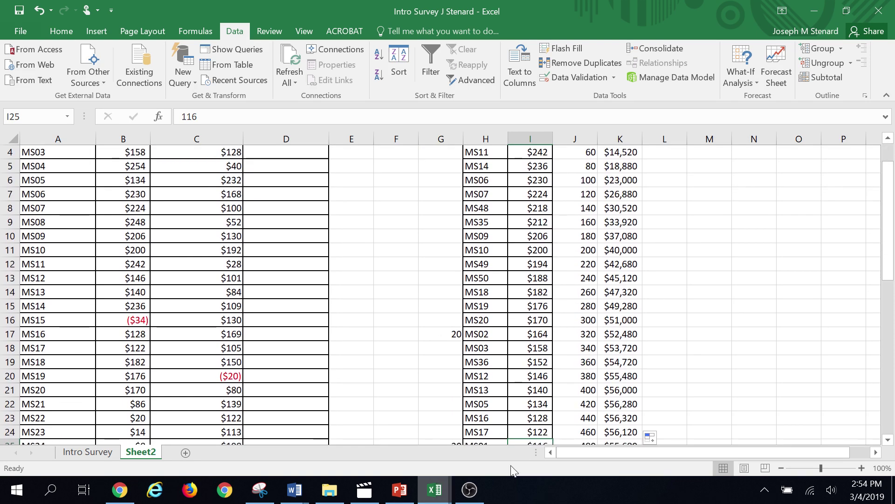
mouse_move(294, 489)
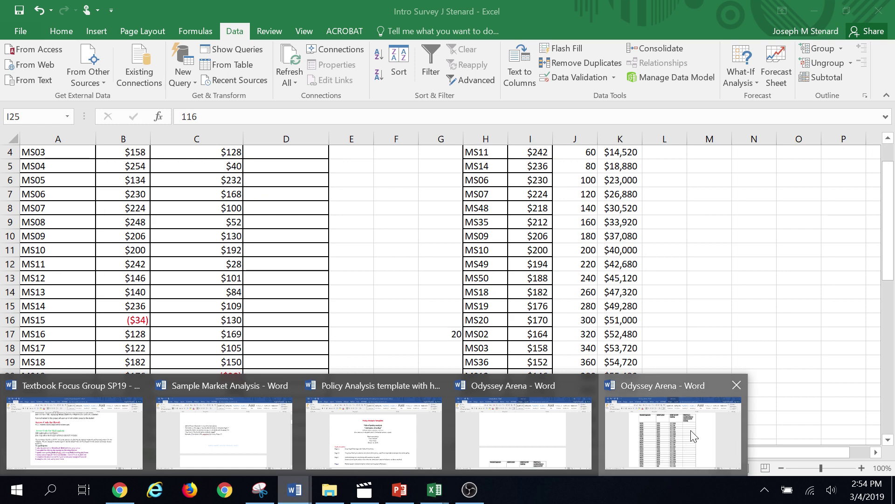
- Return to the Odyssey Arena memo and place the cursor below the Re: line
click(672, 427)
scroll(538, 236, down, 3)
scroll(533, 250, down, 5)
scroll(532, 266, down, 5)
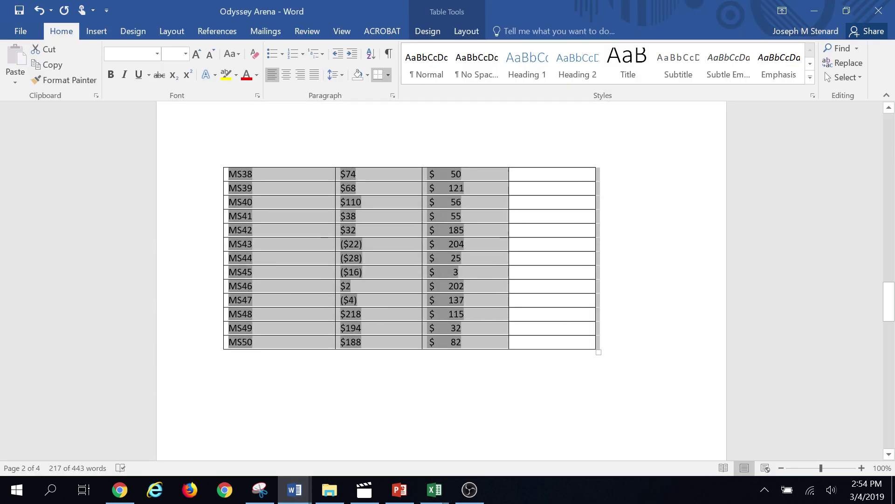
scroll(529, 278, down, 5)
scroll(525, 282, down, 3)
scroll(526, 283, down, 5)
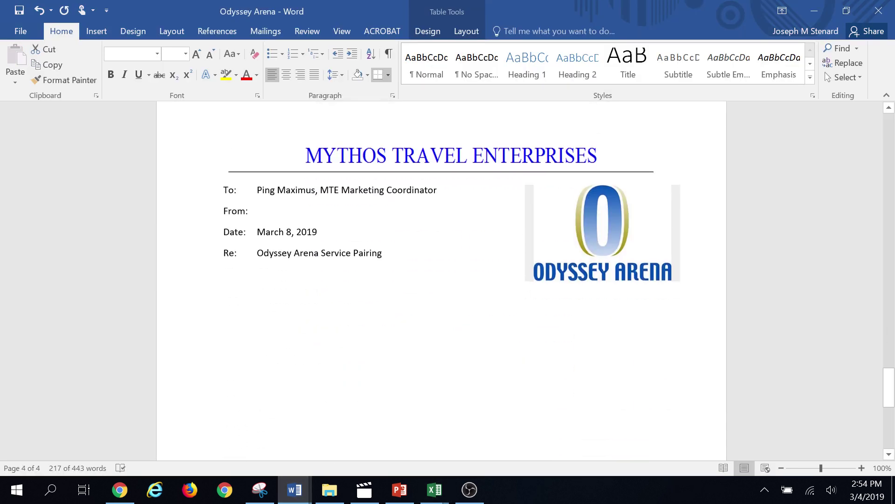
scroll(525, 283, up, 2)
scroll(526, 284, up, 2)
scroll(526, 283, down, 4)
click(424, 322)
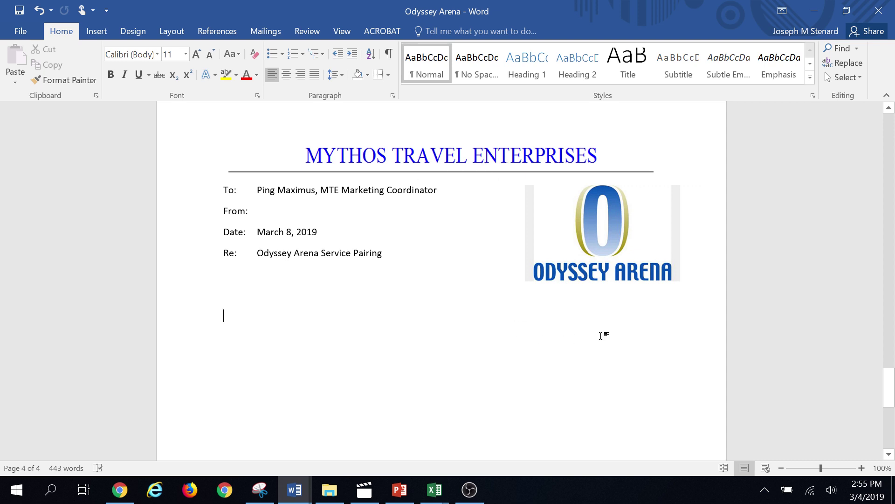
scroll(575, 336, up, 5)
scroll(485, 385, up, 5)
scroll(381, 297, up, 3)
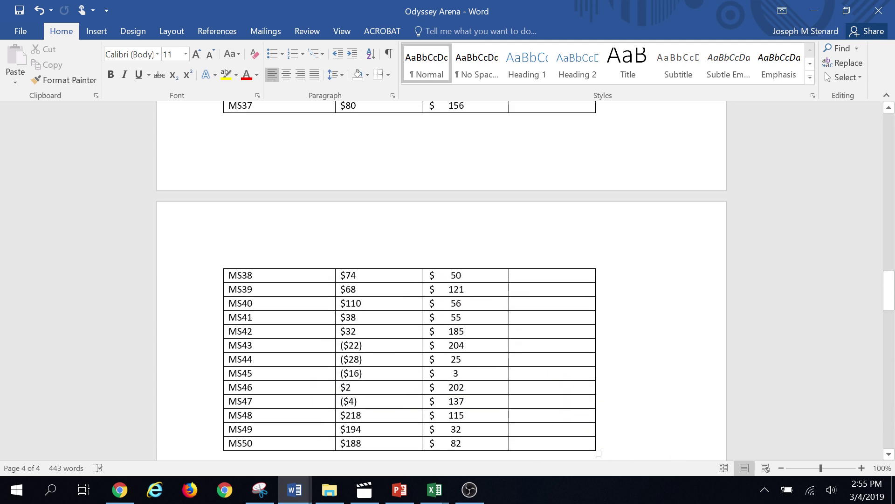
scroll(400, 300, down, 5)
scroll(399, 300, down, 5)
scroll(399, 300, down, 5)
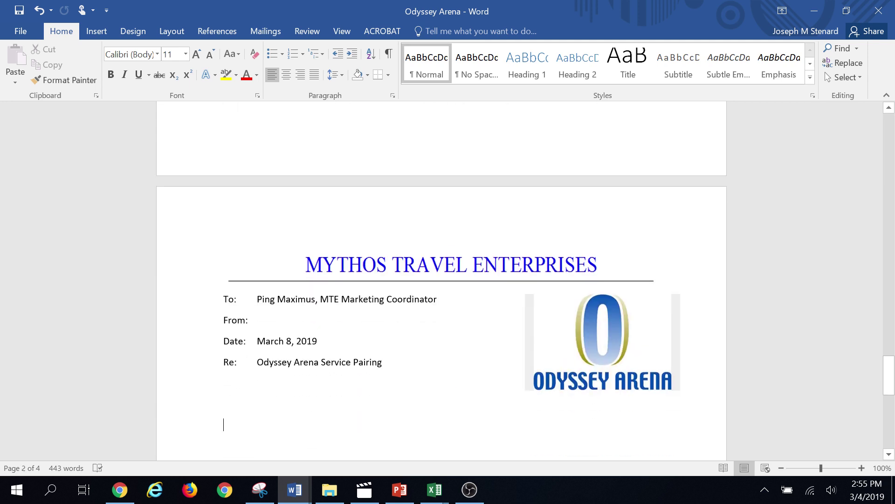
scroll(410, 314, down, 3)
click(382, 283)
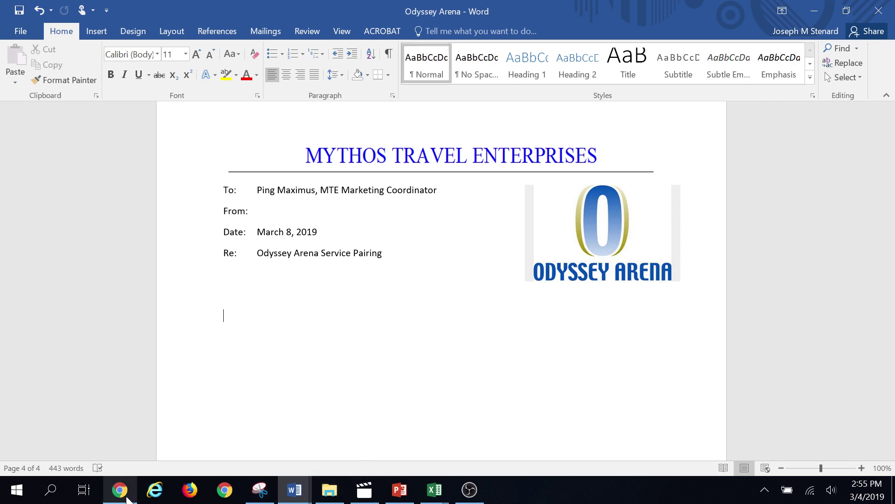
- From the Blackboard course page, save Sheila Dunn Mistake Laden Memo.docx to the desktop and open it
mouse_move(120, 489)
click(127, 498)
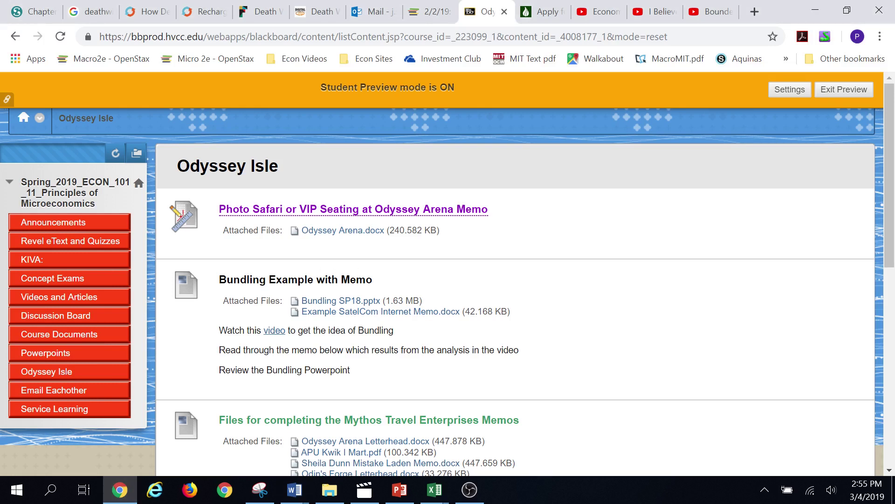
scroll(330, 388, down, 1)
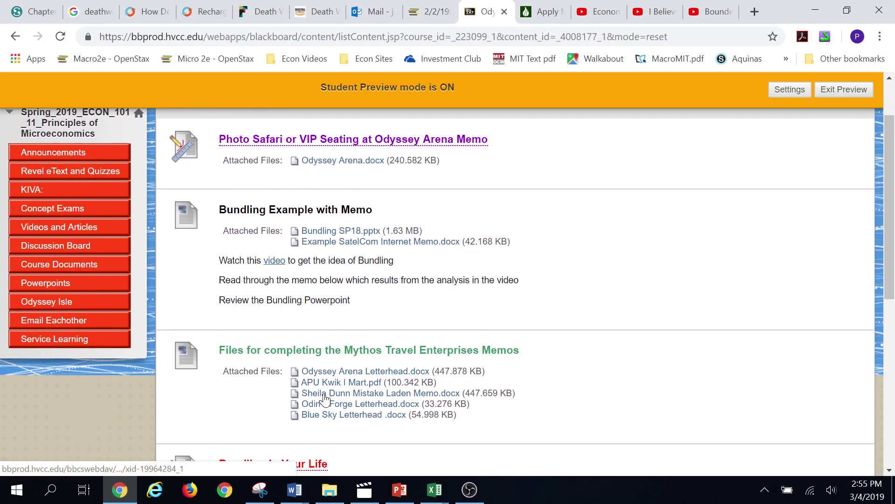
click(378, 397)
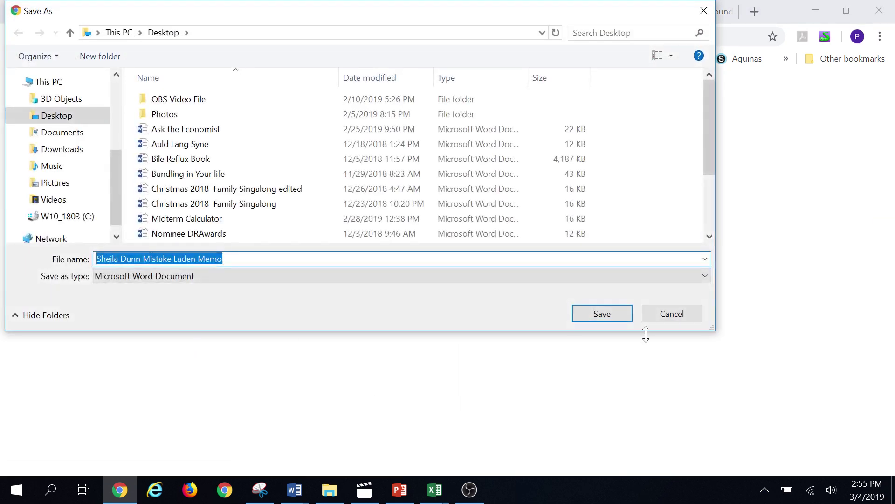
click(594, 316)
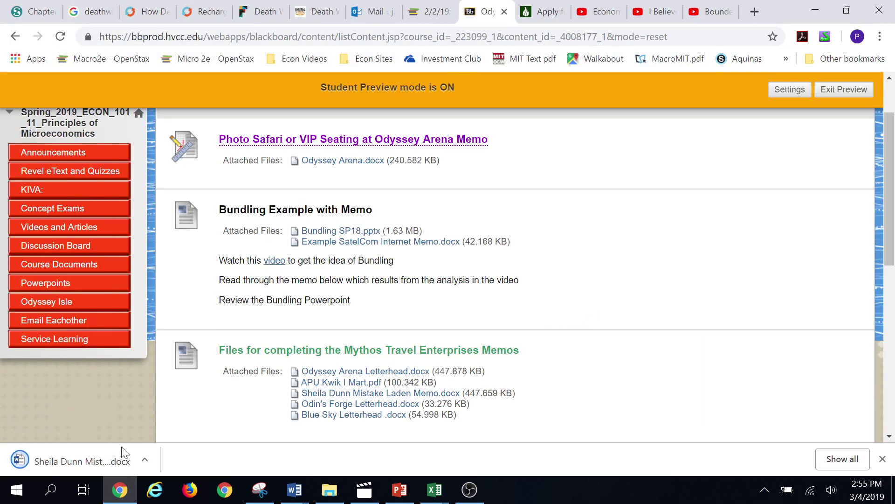
click(145, 460)
click(167, 372)
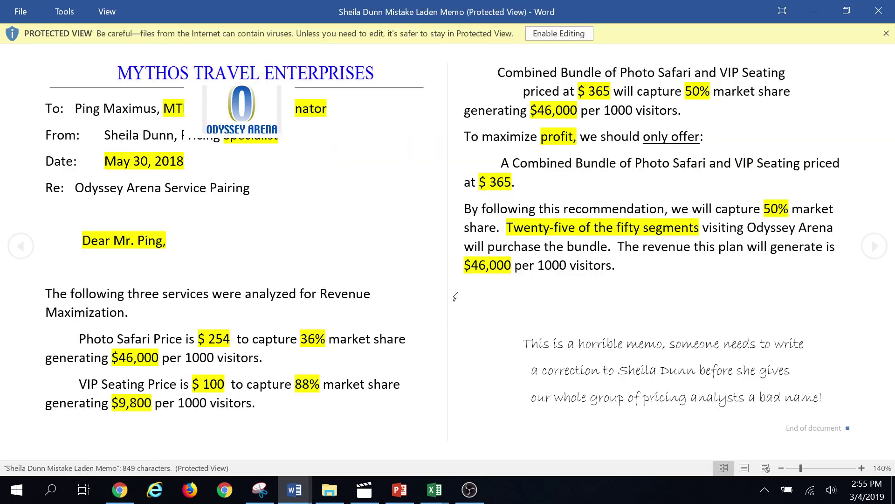
click(559, 30)
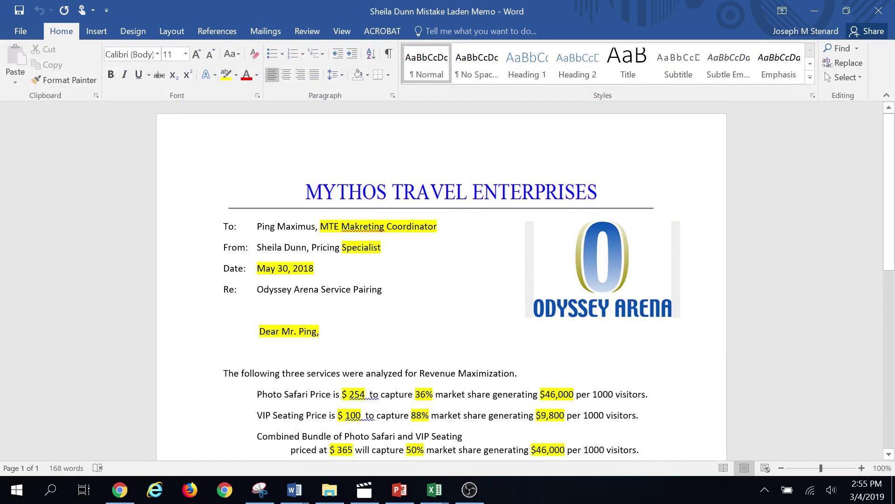
scroll(441, 280, down, 3)
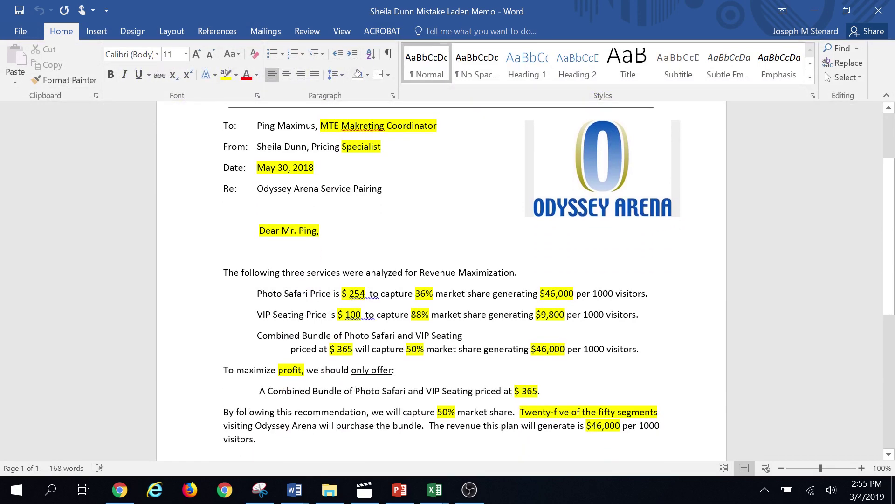
scroll(441, 280, up, 1)
scroll(441, 280, down, 5)
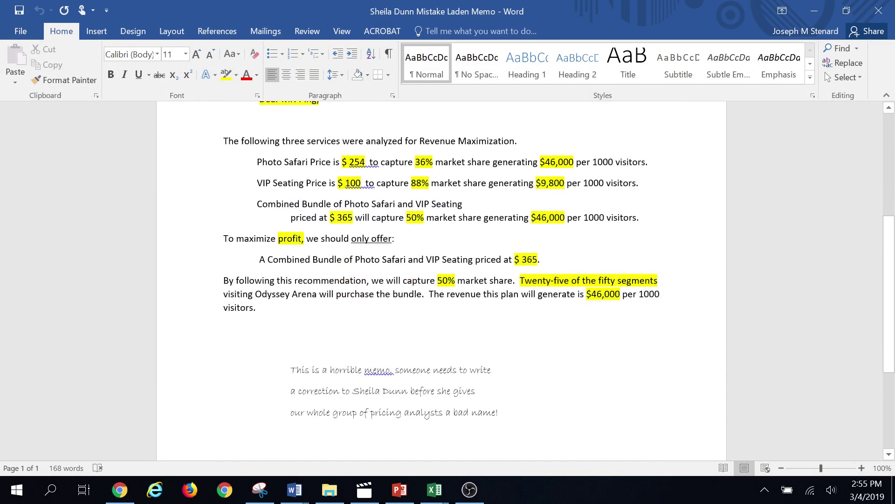
scroll(441, 280, down, 3)
scroll(441, 280, up, 1)
scroll(441, 280, up, 6)
scroll(440, 279, down, 1)
scroll(441, 279, up, 1)
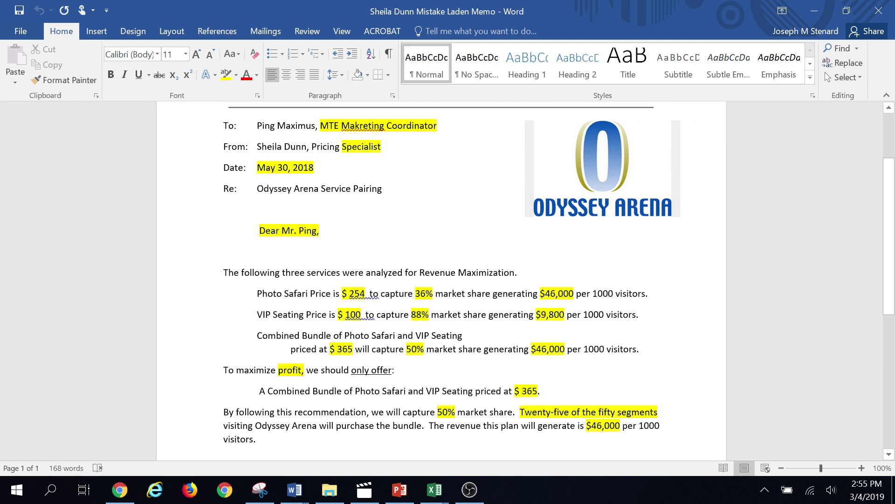
drag(258, 167, 314, 167)
key(Right)
drag(381, 147, 336, 146)
scroll(364, 189, up, 1)
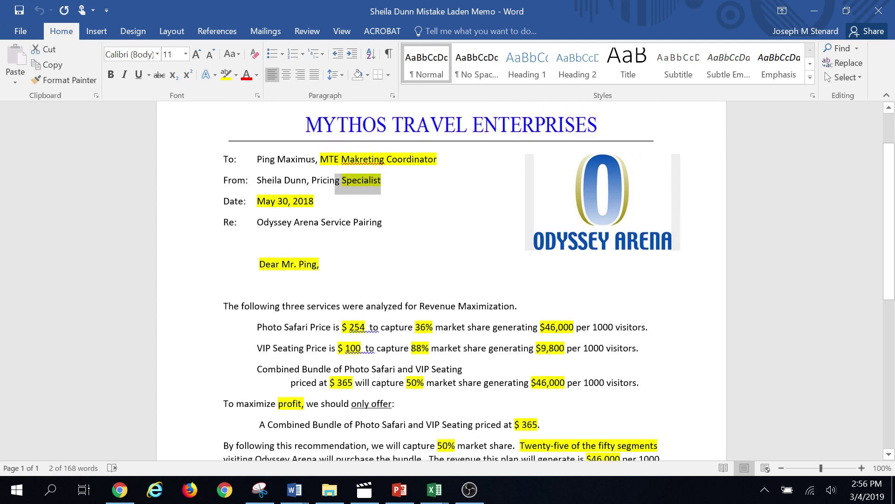
click(340, 159)
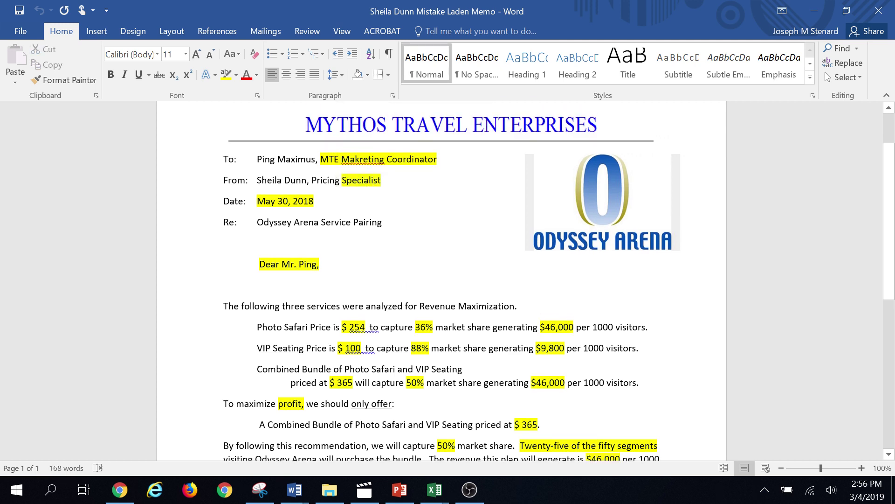
scroll(447, 280, down, 2)
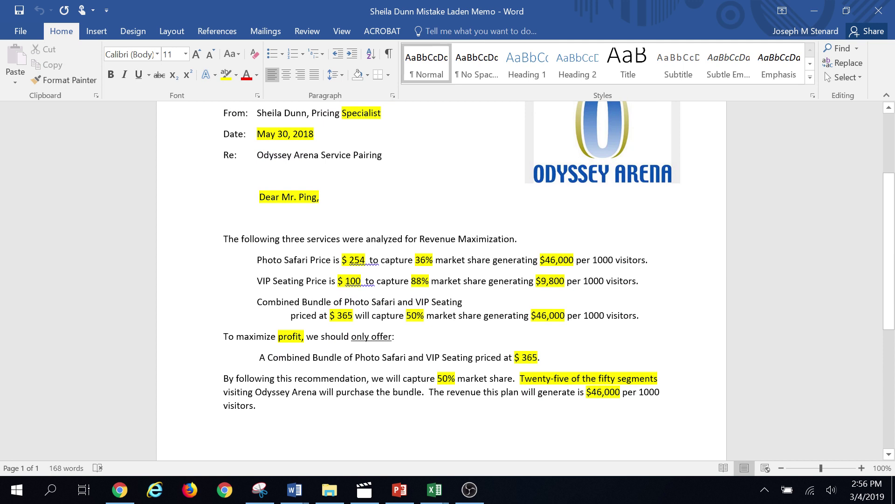
scroll(448, 280, down, 2)
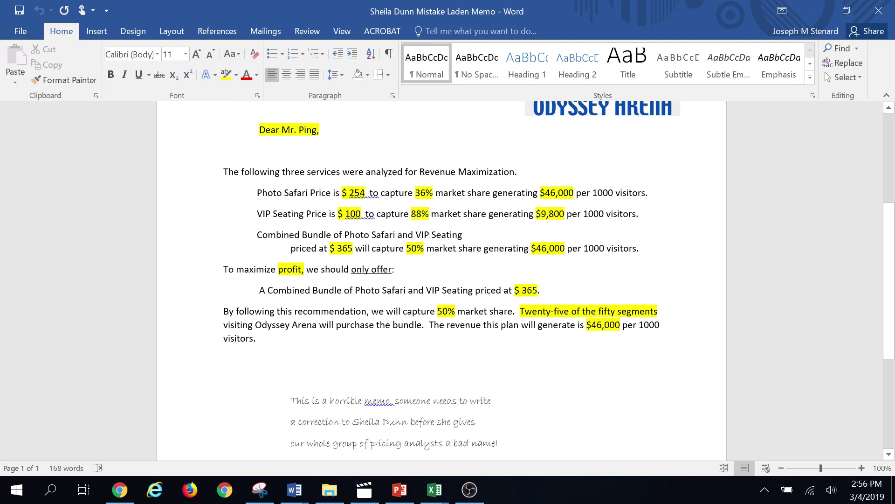
scroll(448, 280, up, 3)
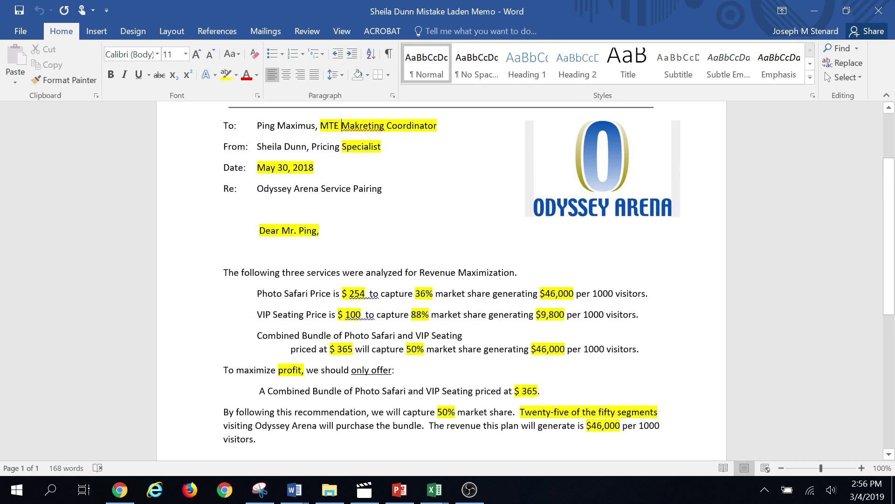
scroll(448, 280, up, 3)
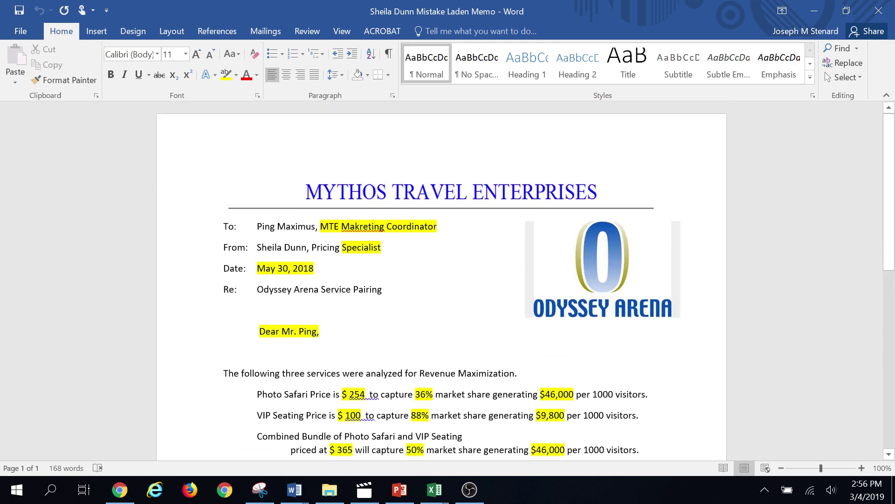
- Upload Course Preference.docx from the computer to the Photo Safari assignment page and submit
click(120, 489)
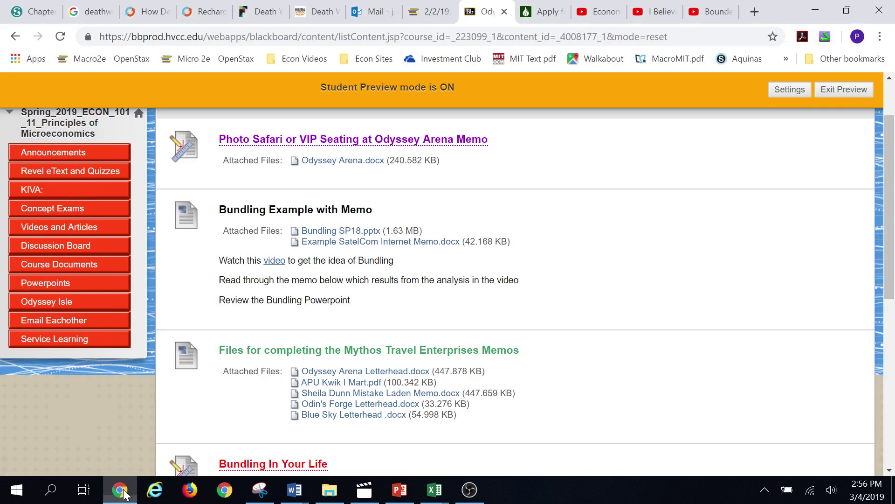
scroll(390, 216, up, 2)
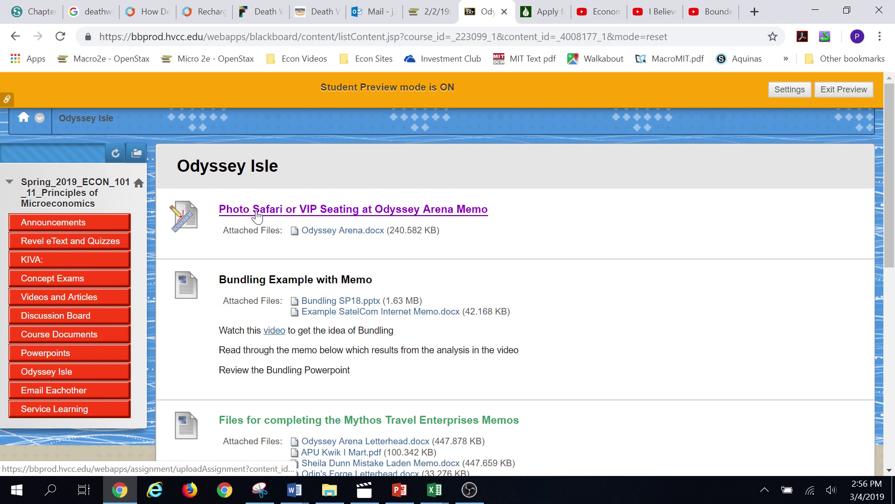
click(332, 208)
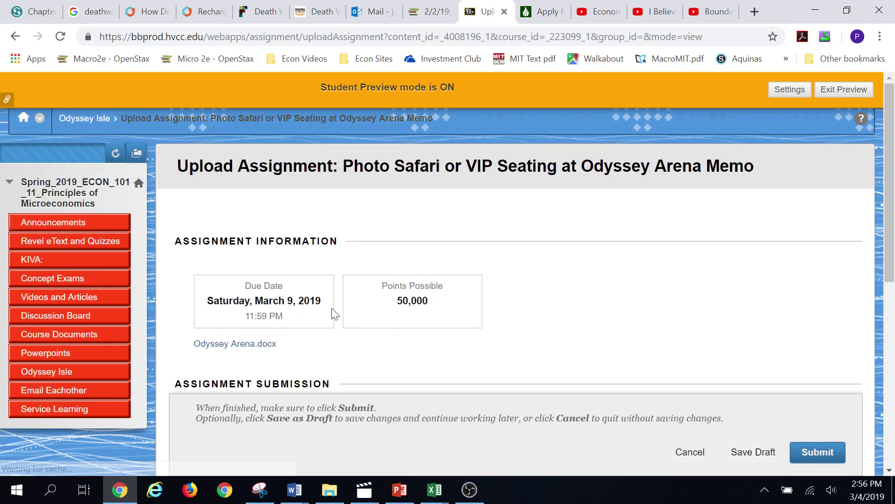
scroll(420, 311, down, 2)
scroll(433, 314, down, 1)
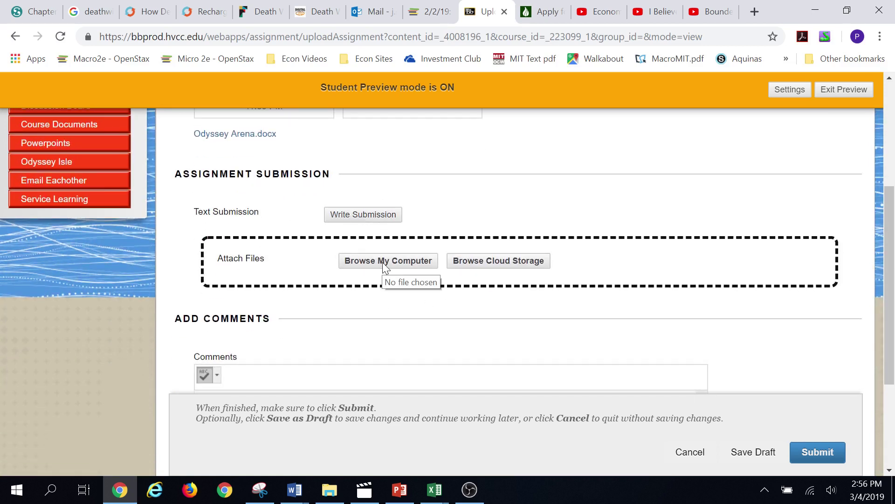
scroll(329, 314, down, 1)
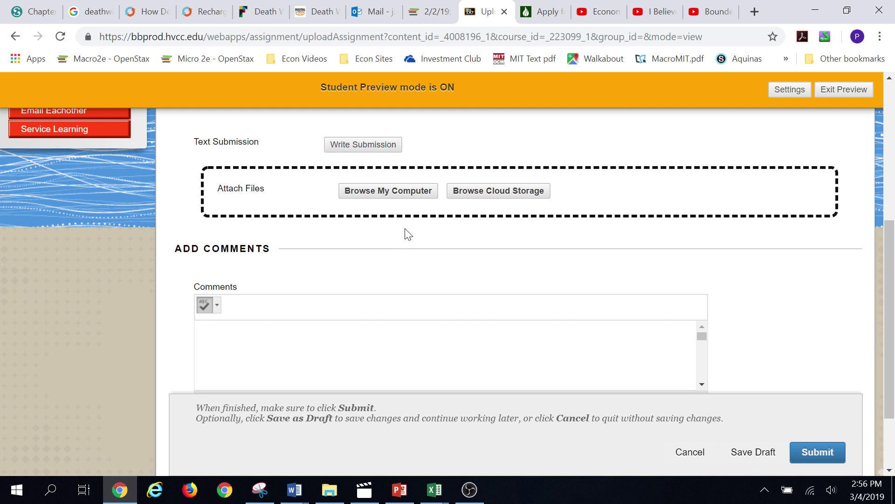
click(374, 191)
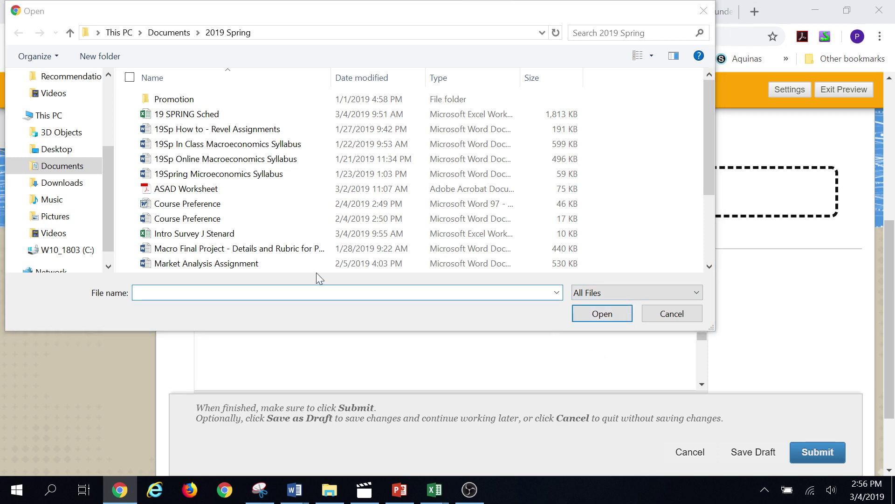
click(188, 218)
click(602, 314)
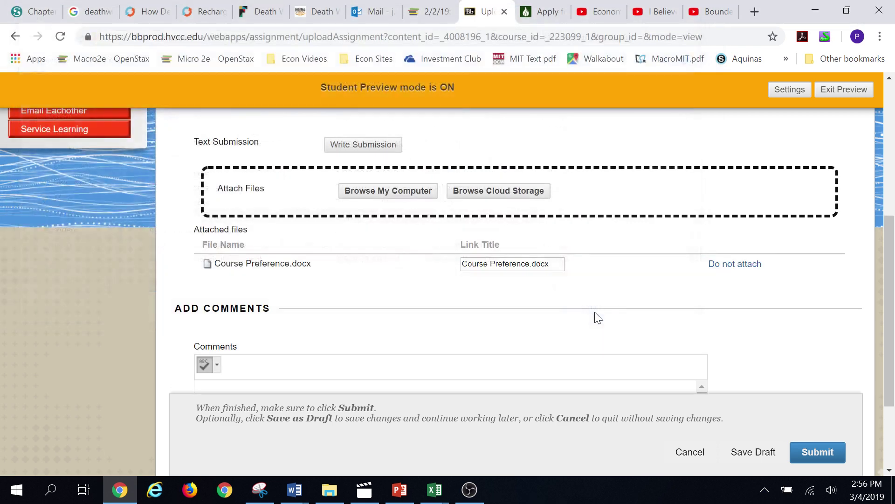
scroll(807, 439, down, 2)
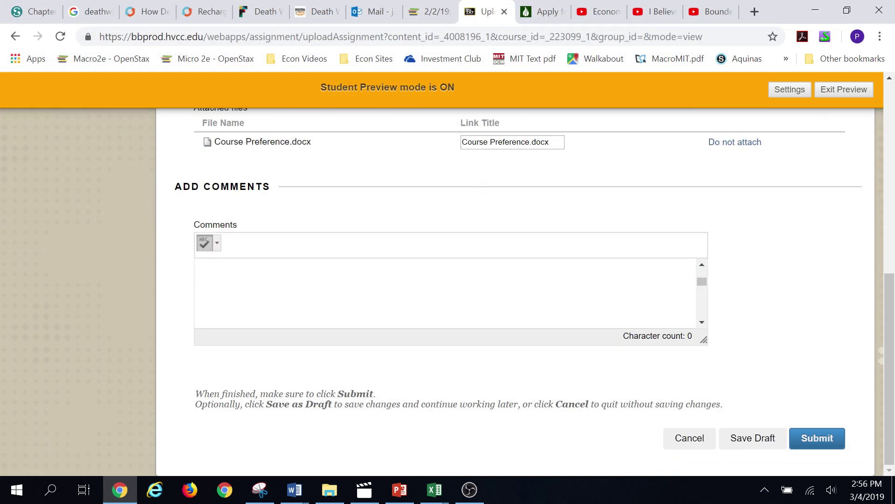
click(813, 438)
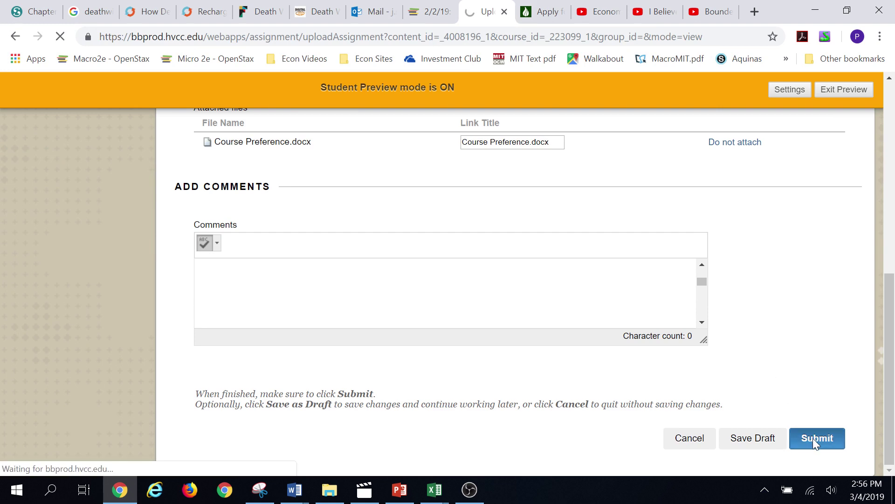